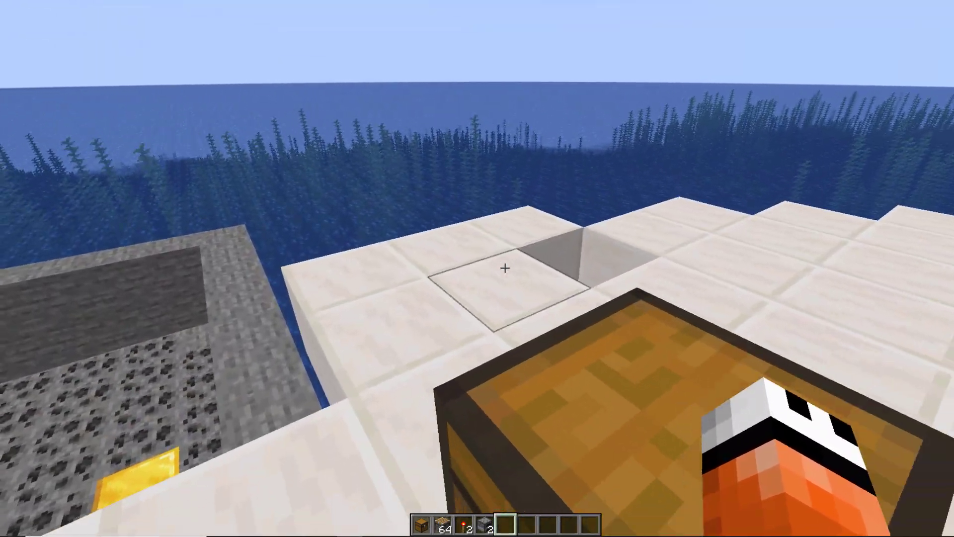
Step: Place a redstone torch on the furnace beside the TNT to ignite it and back away from the explosion
{"action": "key", "text": "3"}
{"action": "key", "text": "w"}
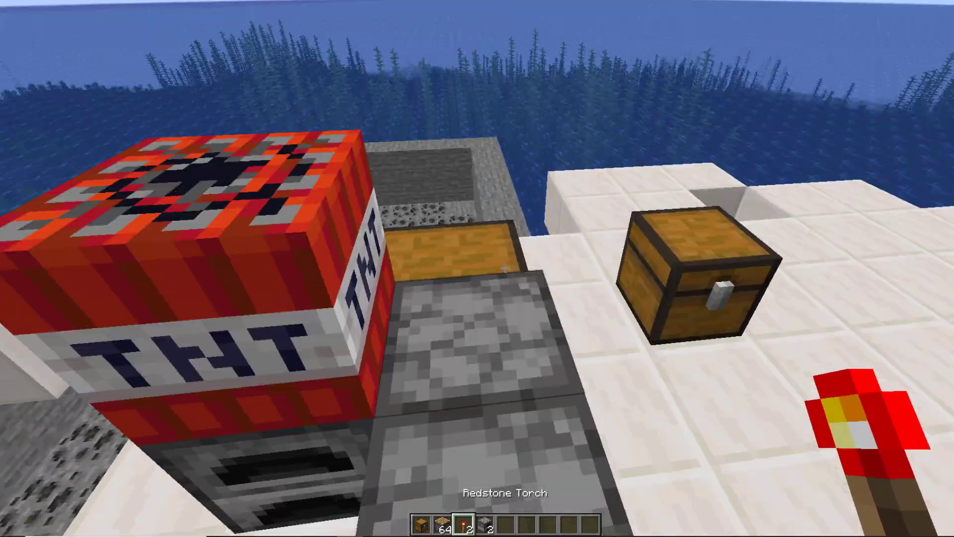
{"action": "right_click", "coordinate": [505, 268]}
{"action": "key", "text": "s"}
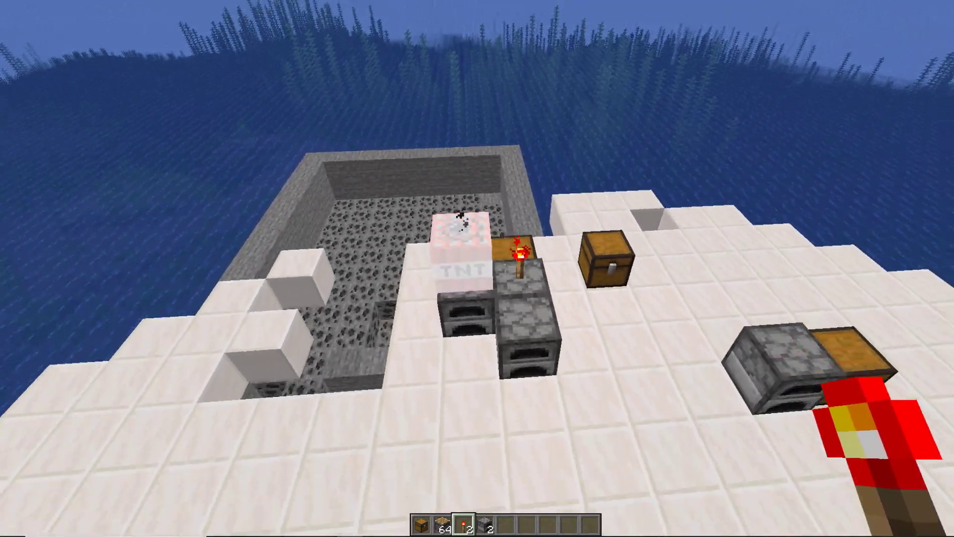
{"action": "key", "text": "s"}
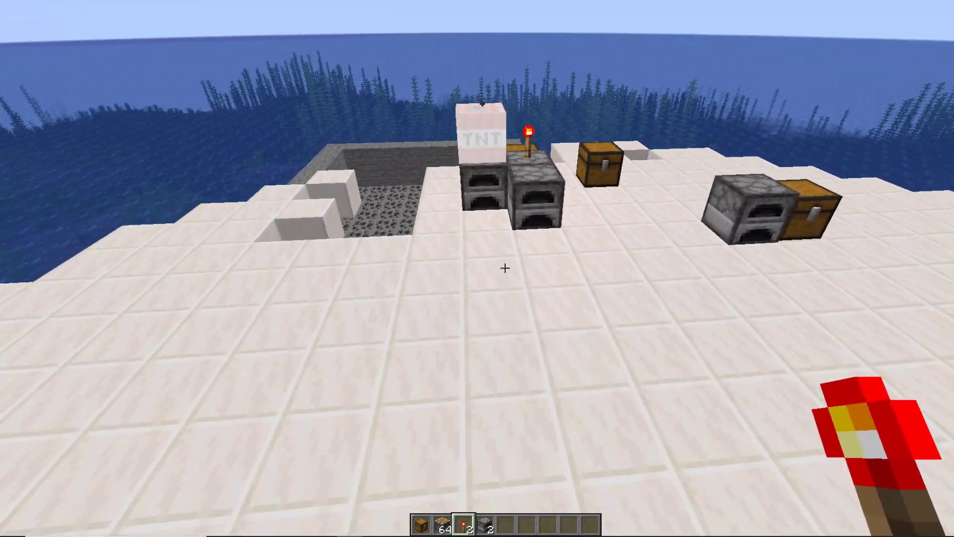
Step: Examine the blast area around the pit, checking the furnace and the chest next to it
{"action": "key", "text": "4"}
{"action": "key", "text": "w"}
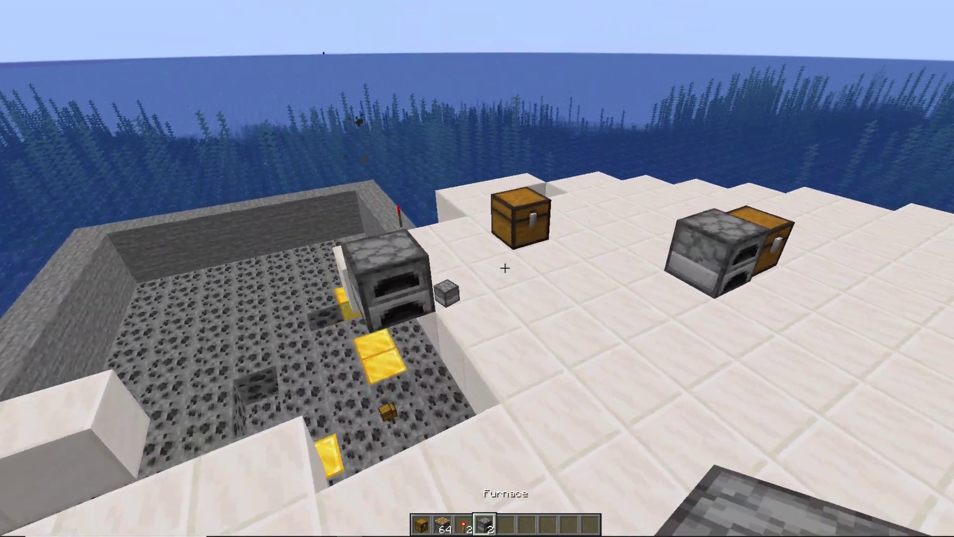
{"action": "key", "text": "s"}
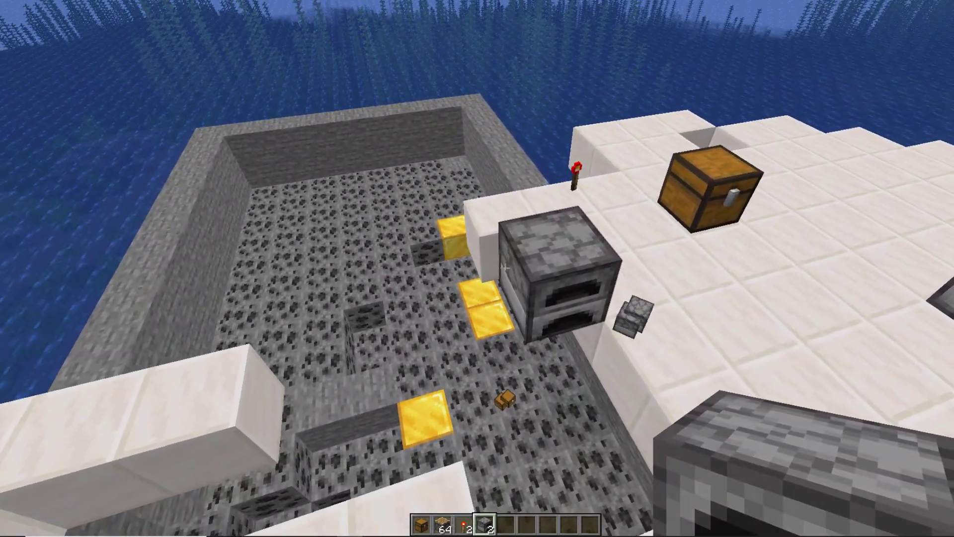
{"action": "key", "text": "w"}
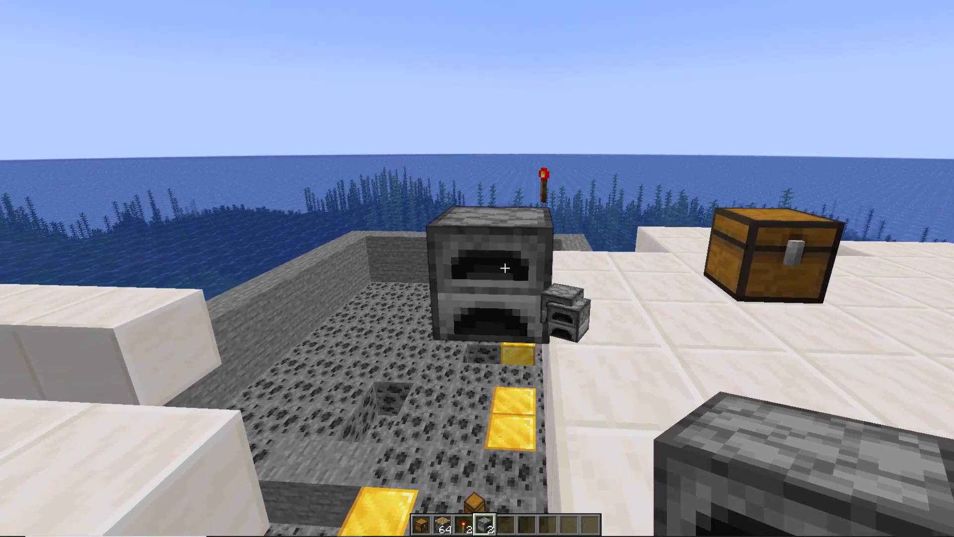
{"action": "key", "text": "d"}
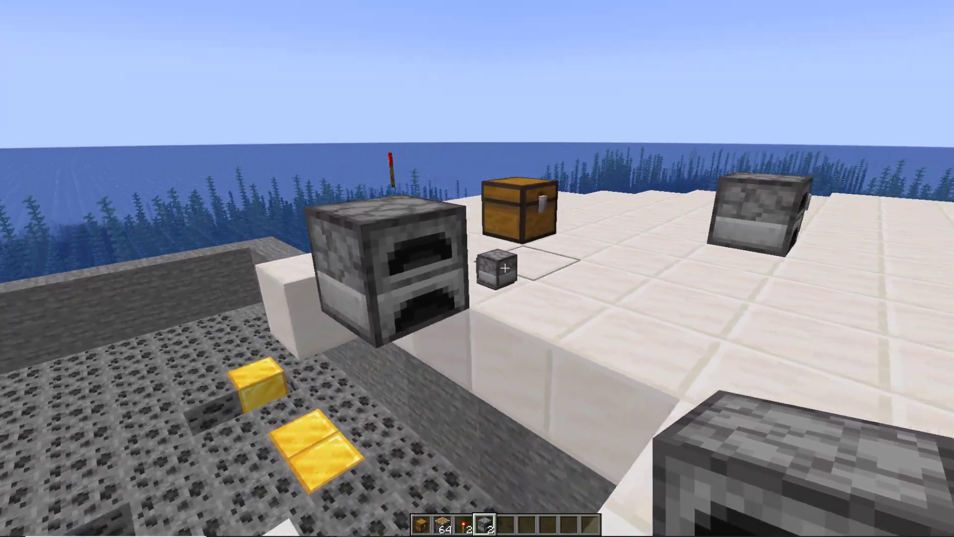
{"action": "key", "text": "w"}
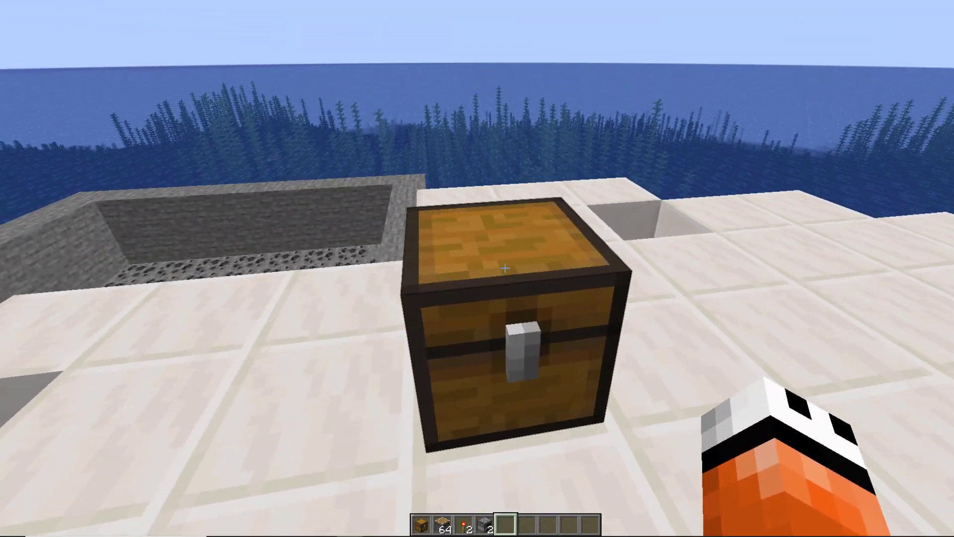
Step: Check the standing chest and the furnace at the pit's edge, and collect the dropped furnaces
{"action": "right_click", "coordinate": [504, 268]}
{"action": "key", "text": "Escape"}
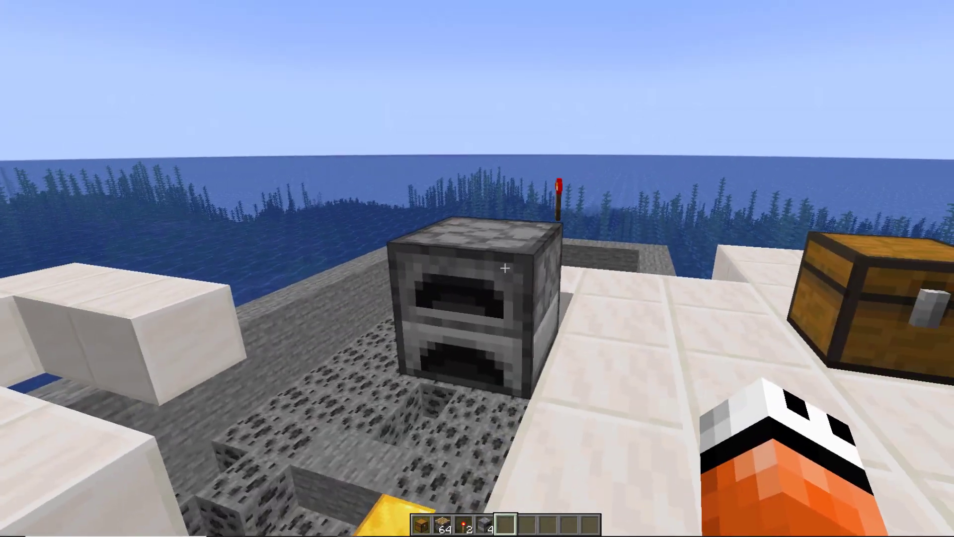
{"action": "right_click", "coordinate": [477, 269]}
{"action": "key", "text": "Escape"}
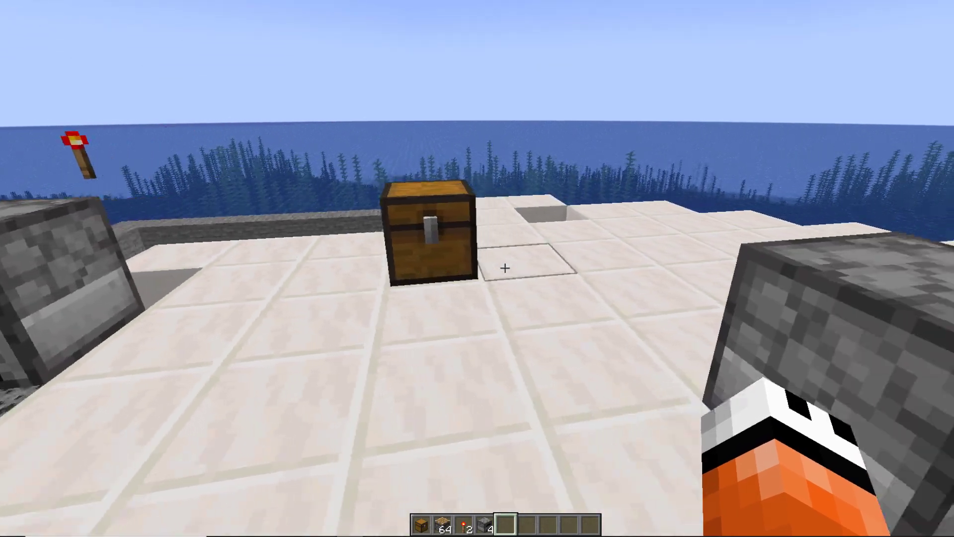
Step: Break the redstone torch beside the pit and pick it up
{"action": "key", "text": "s"}
{"action": "key", "text": "w"}
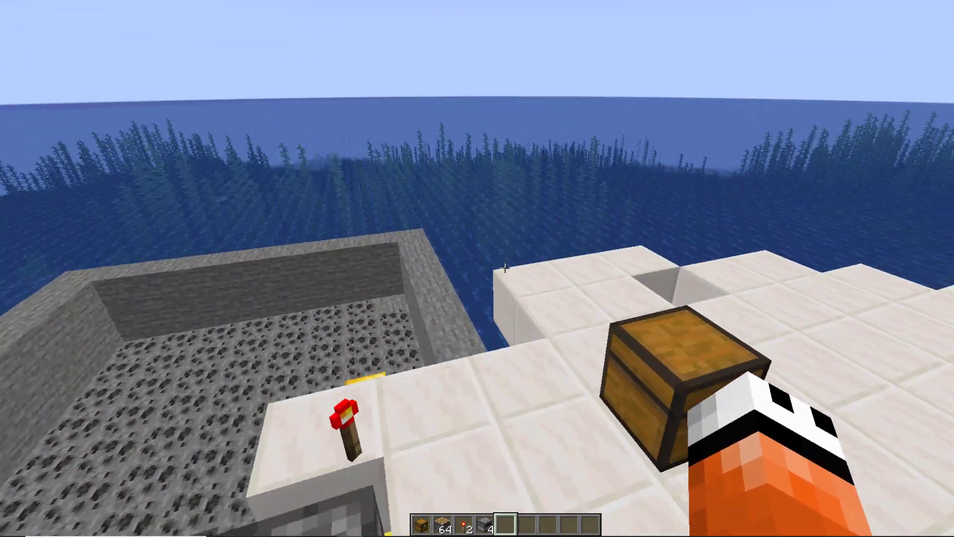
{"action": "left_click", "coordinate": [505, 269]}
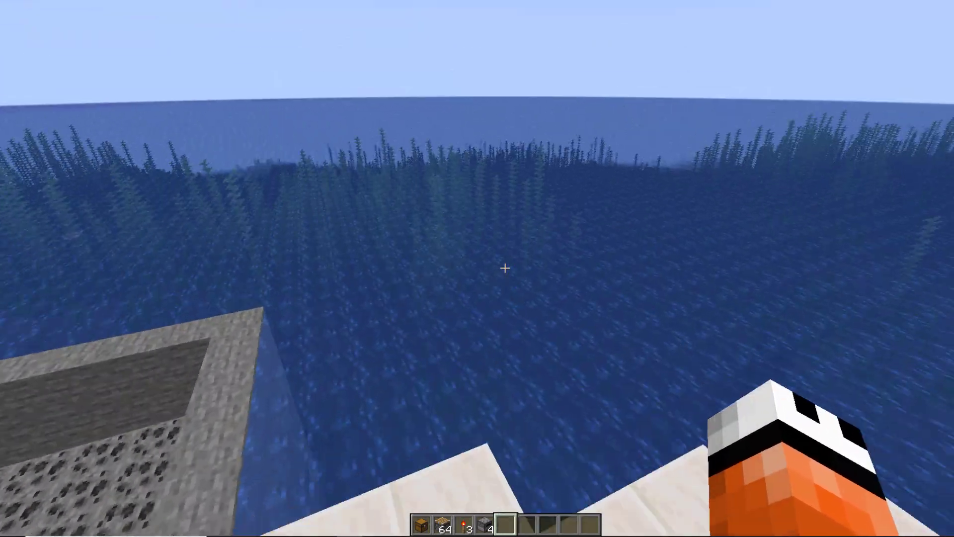
{"action": "key", "text": "a"}
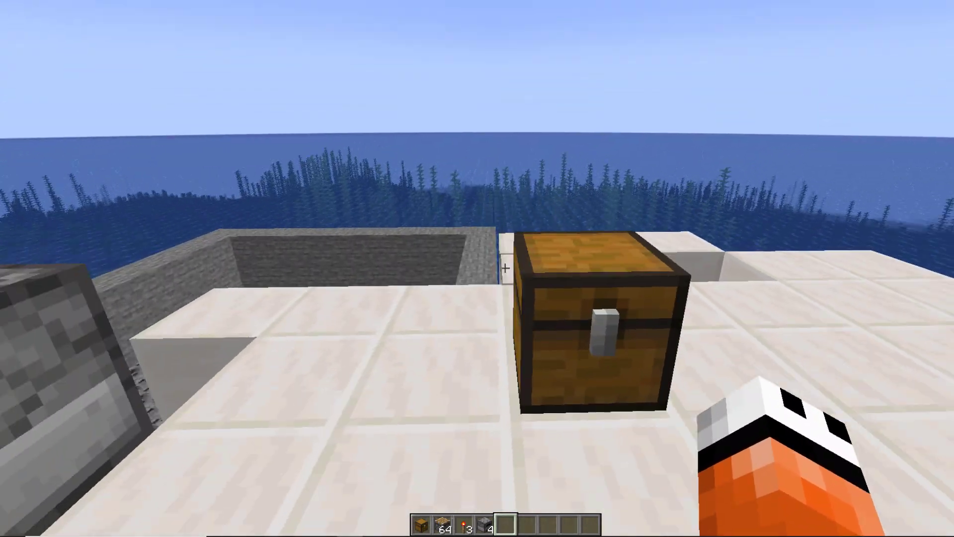
{"action": "key", "text": "s"}
{"action": "key", "text": "s"}
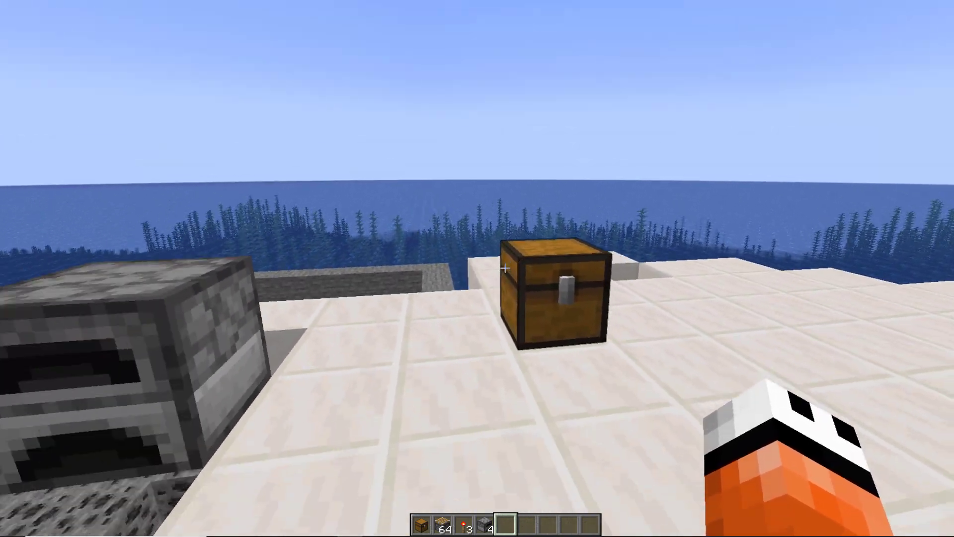
Step: Place a chest on the open quartz floor and view its Block Lock menu
{"action": "key", "text": "s"}
{"action": "key", "text": "1"}
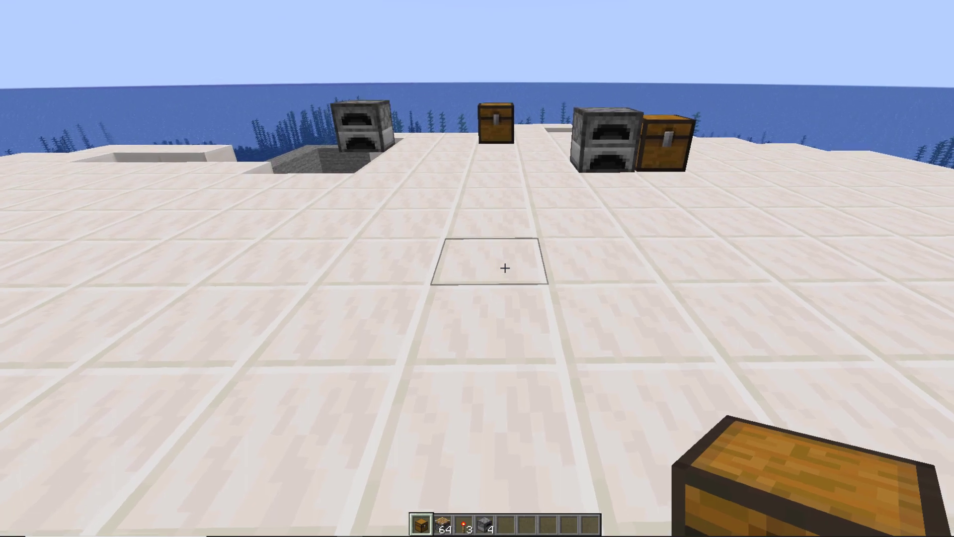
{"action": "right_click", "coordinate": [505, 268]}
{"action": "scroll", "coordinate": [505, 268], "scroll_direction": "down", "scroll_amount": 4}
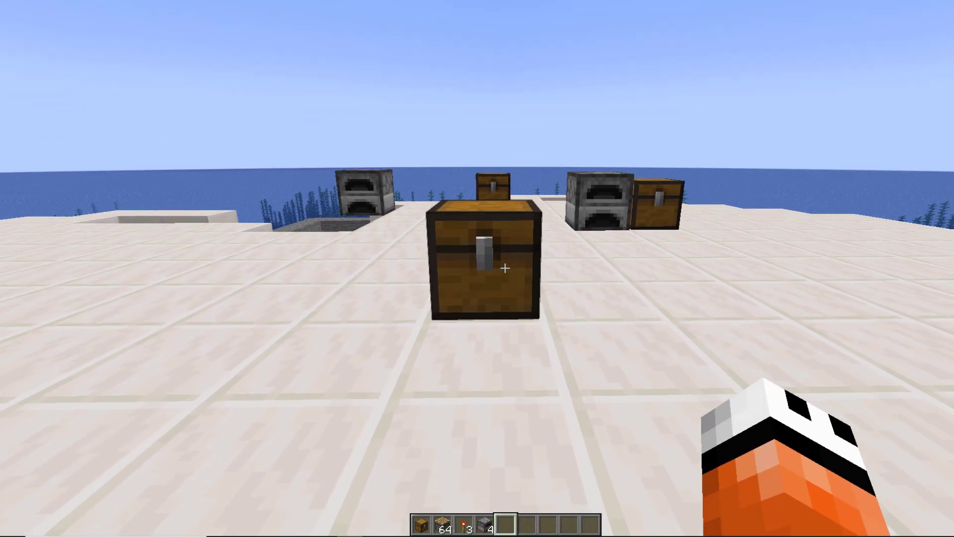
{"action": "right_click", "coordinate": [505, 268]}
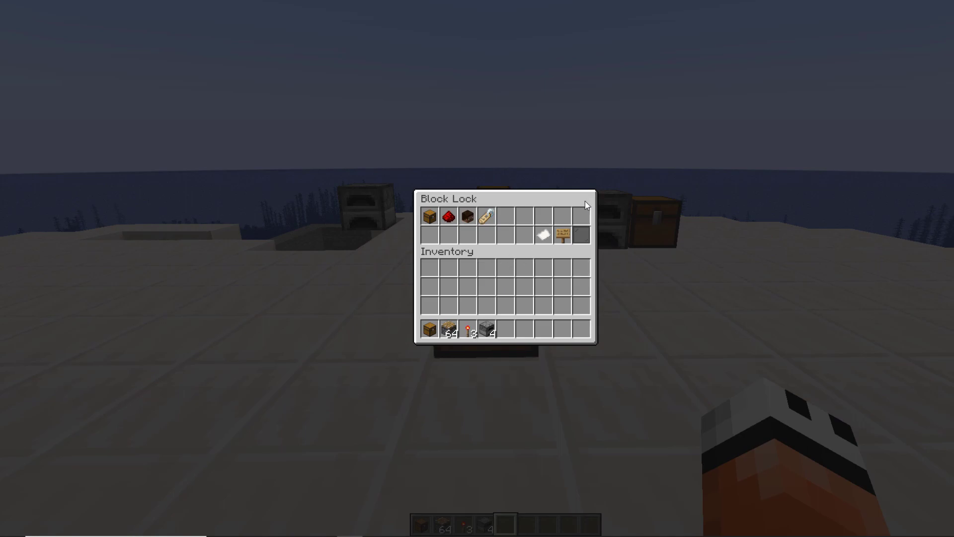
{"action": "key", "text": "Escape"}
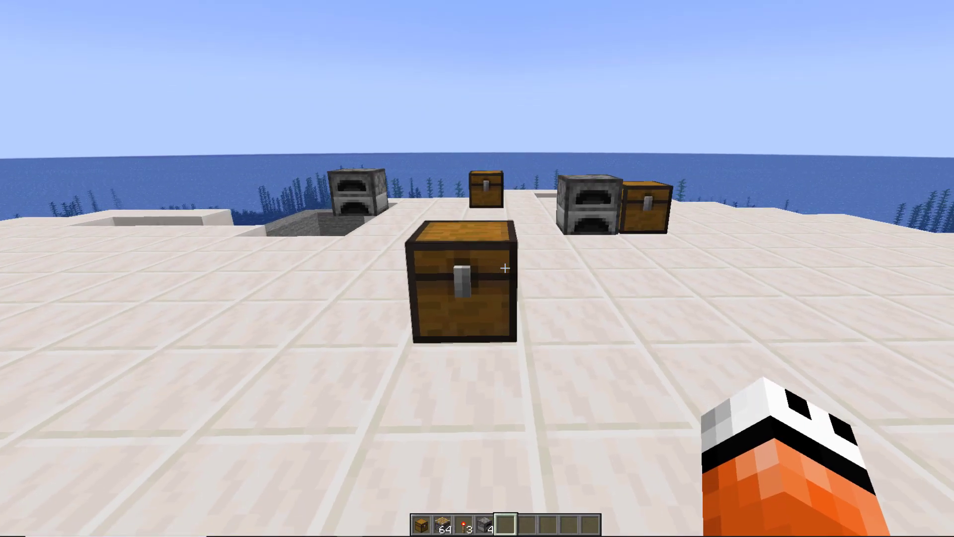
Step: Run the command /blockprot settings to show the user settings
{"action": "key", "text": "a"}
{"action": "key", "text": "slash"}
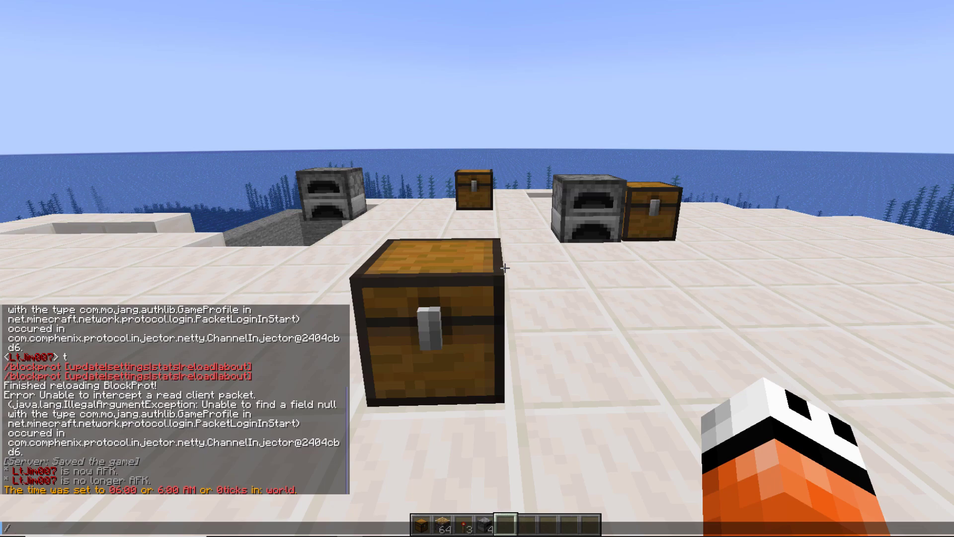
{"action": "type", "text": "blockprot"}
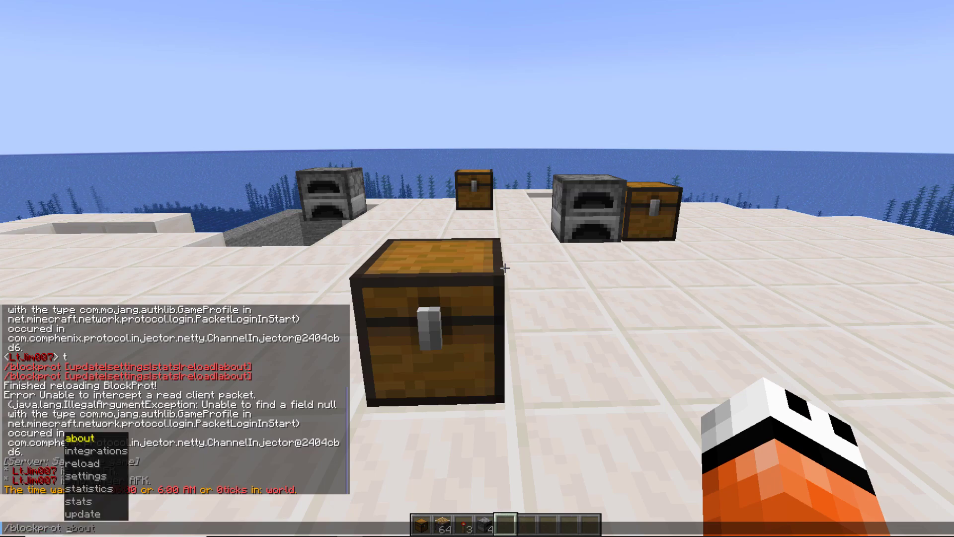
{"action": "type", "text": " settiung"}
{"action": "type", "text": "ngs"}
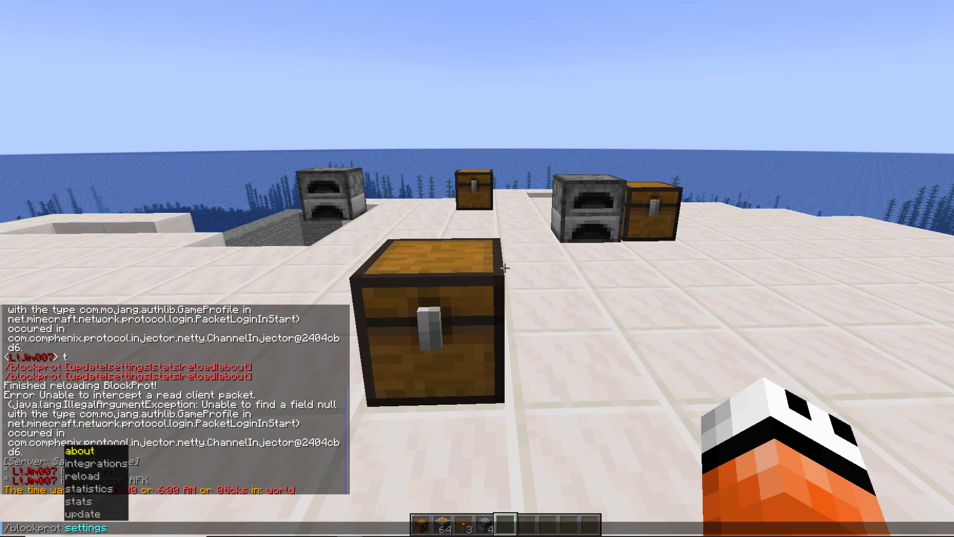
{"action": "key", "text": "Return"}
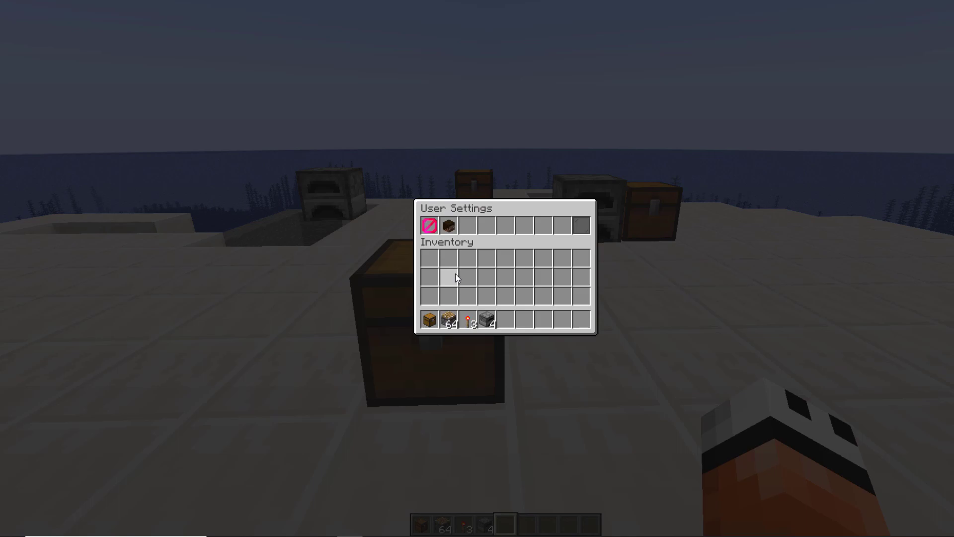
Step: Add the listed player as a friend in friend management and remove that friend again
{"action": "left_click", "coordinate": [452, 227]}
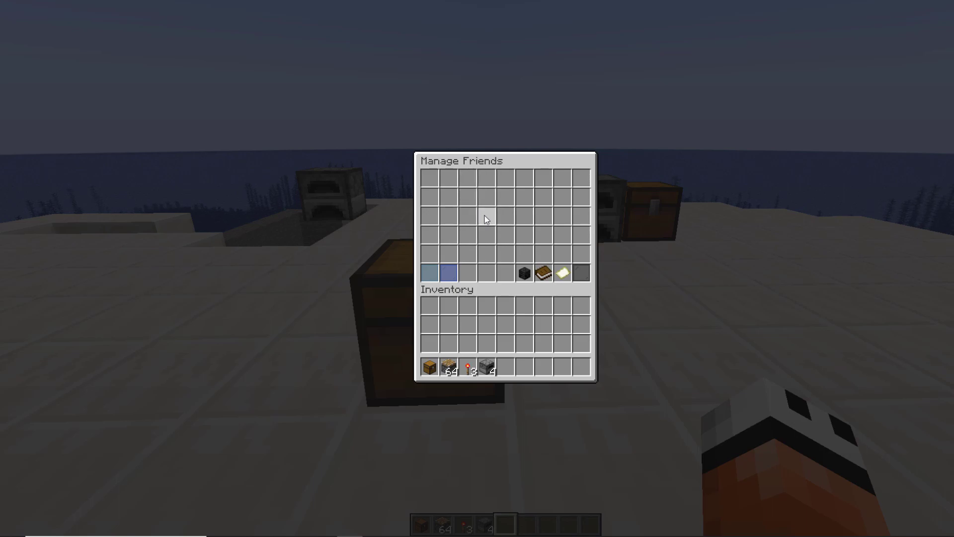
{"action": "left_click", "coordinate": [527, 274]}
{"action": "left_click", "coordinate": [431, 180]}
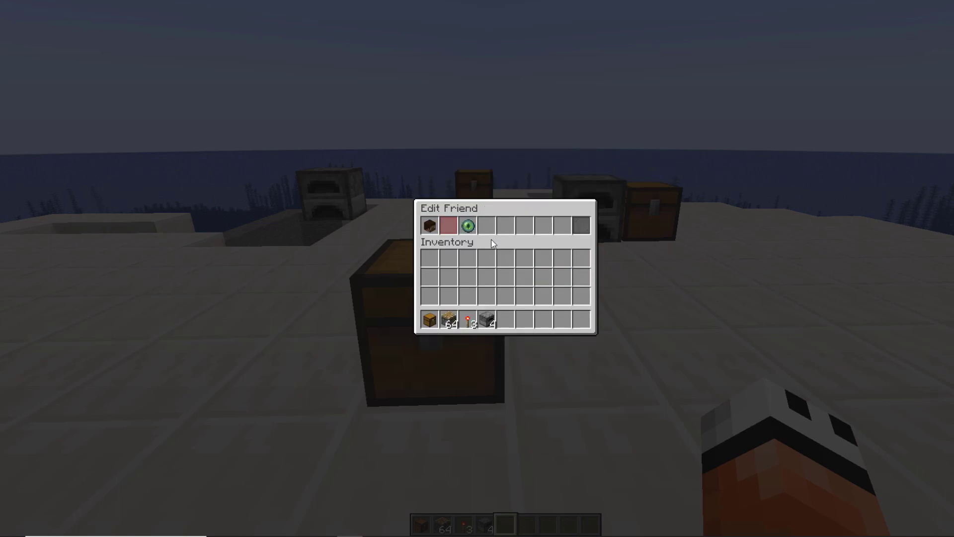
{"action": "left_click", "coordinate": [451, 226]}
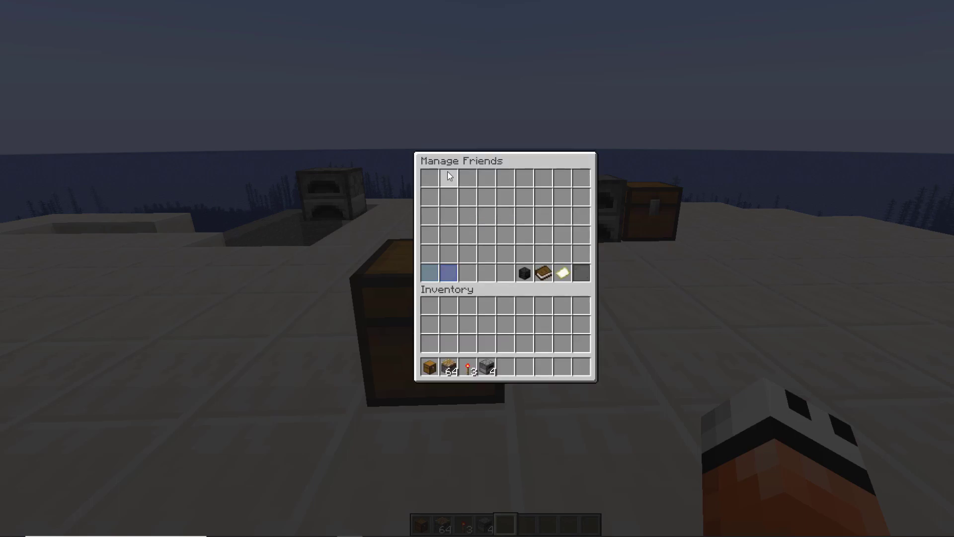
Step: View the player name search in friend management and leave the settings
{"action": "left_click", "coordinate": [563, 274]}
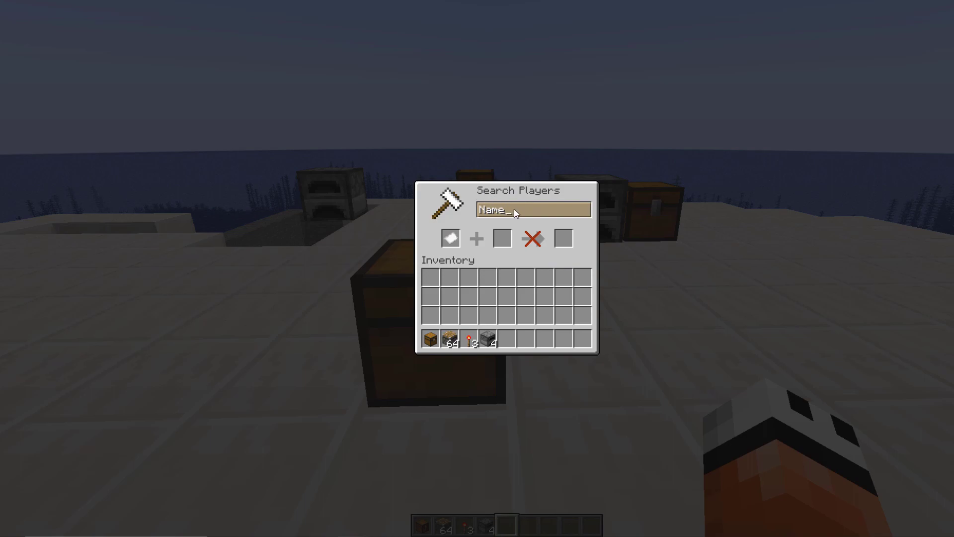
{"action": "key", "text": "ctrl+a"}
{"action": "key", "text": "Escape"}
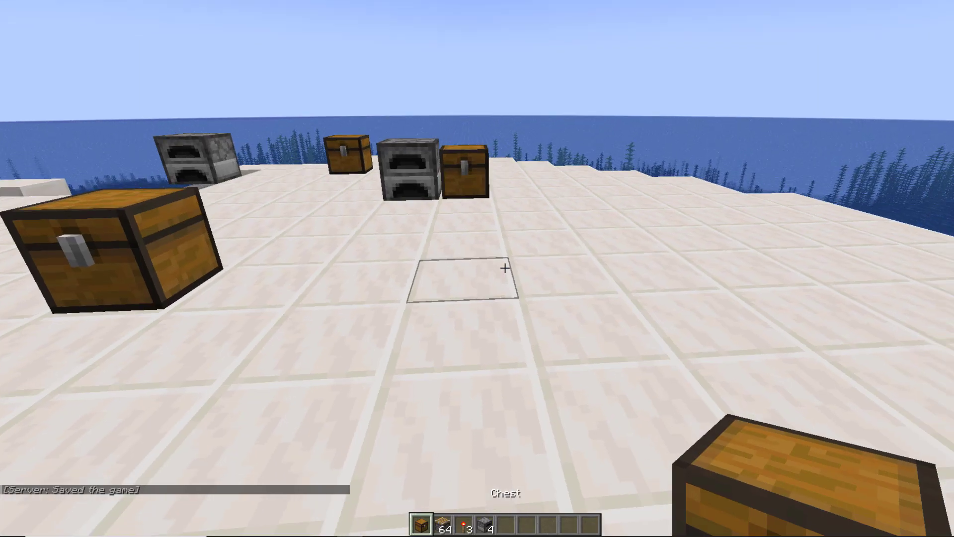
Step: Break the placed chest and set down a new one on the quartz floor
{"action": "left_click", "coordinate": [505, 267]}
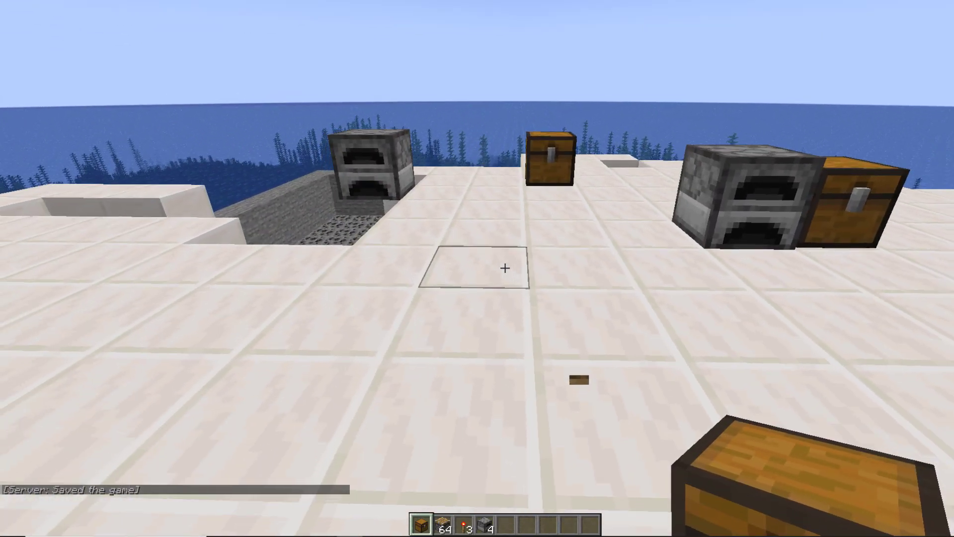
{"action": "right_click", "coordinate": [505, 267]}
{"action": "scroll", "coordinate": [504, 268], "scroll_direction": "down", "scroll_amount": 4}
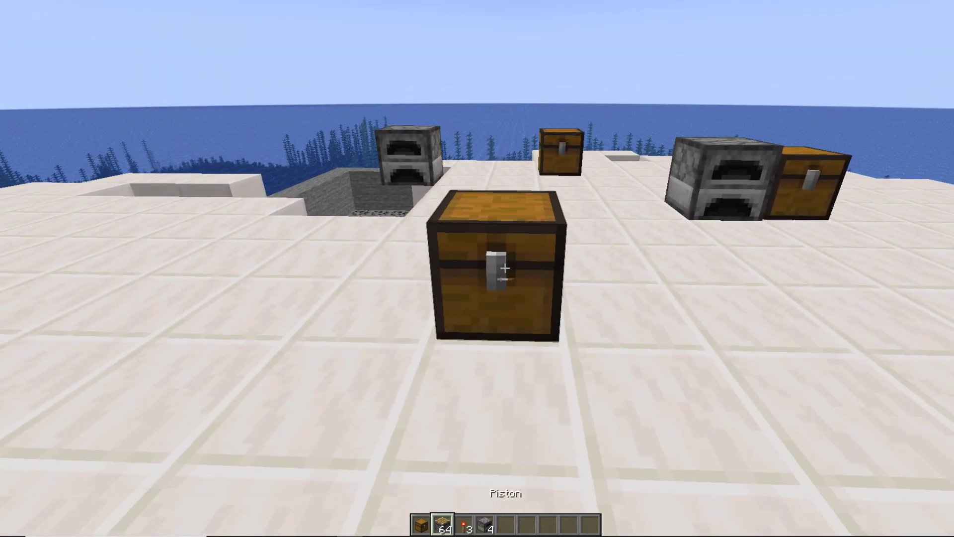
Step: Lock the new chest through its Block Lock menu
{"action": "right_click", "coordinate": [505, 267]}
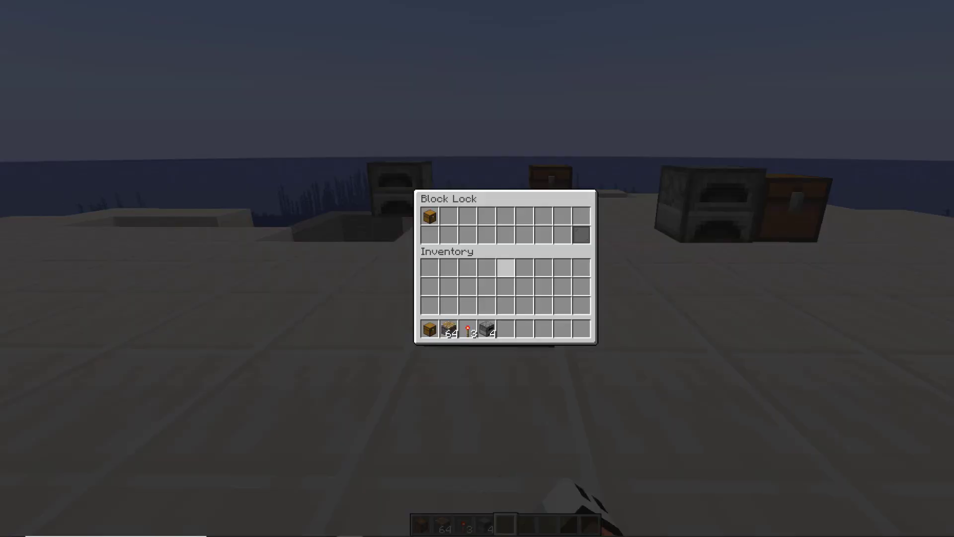
{"action": "left_click", "coordinate": [436, 214]}
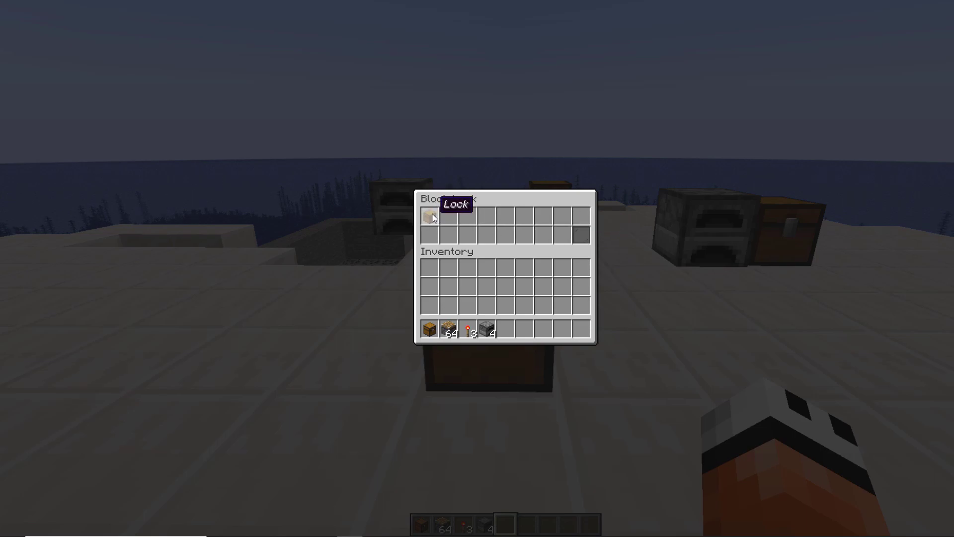
{"action": "left_click", "coordinate": [429, 213]}
{"action": "key", "text": "Escape"}
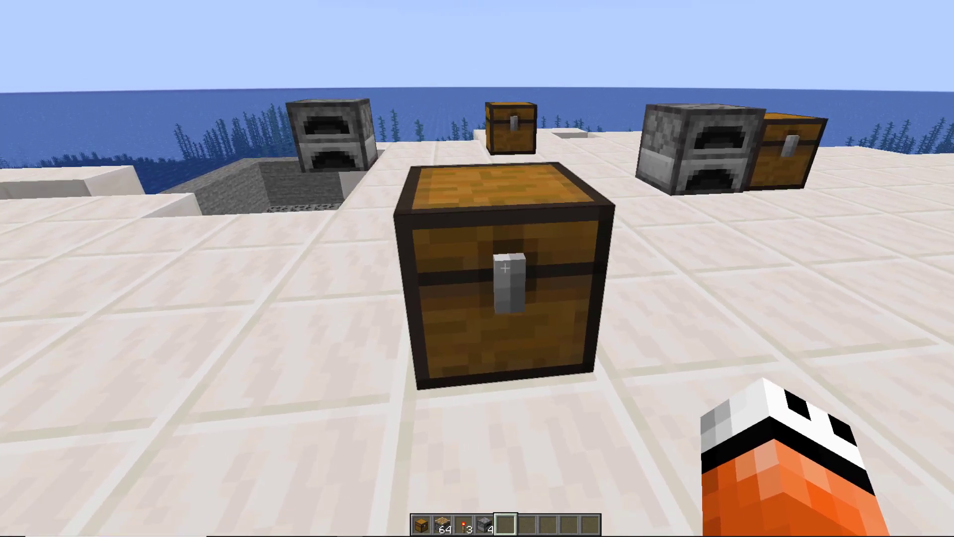
Step: Set redstone protection to Disabled in the locked chest's redstone settings
{"action": "right_click", "coordinate": [505, 267]}
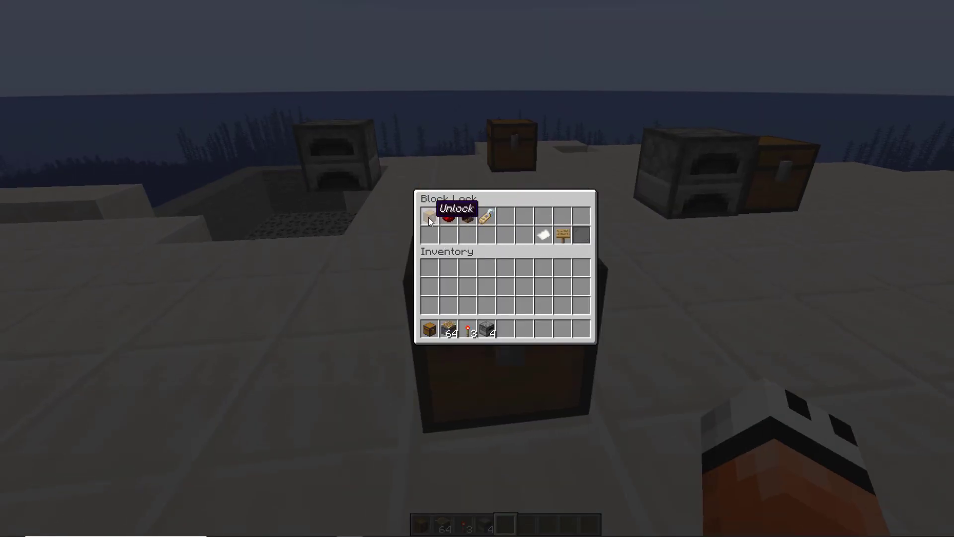
{"action": "left_click", "coordinate": [453, 217]}
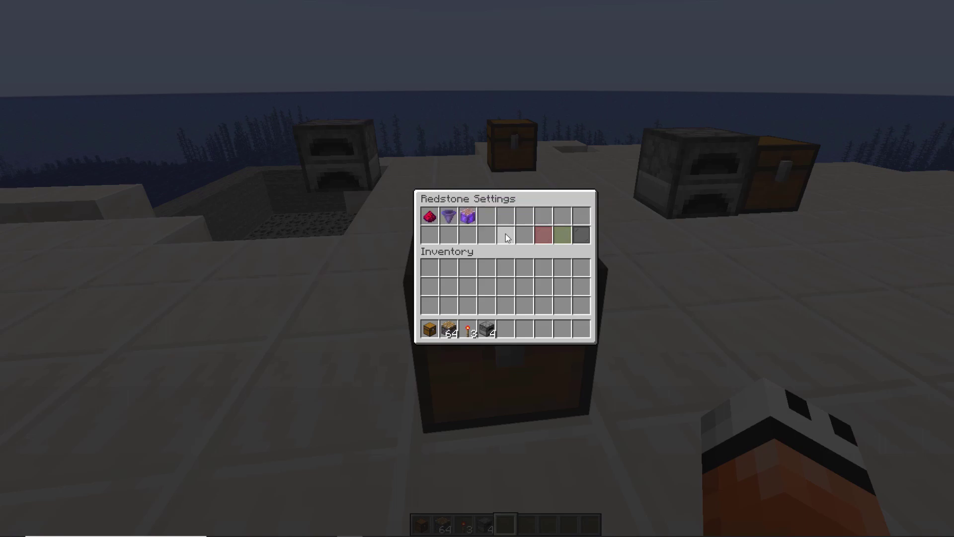
{"action": "left_click", "coordinate": [436, 217]}
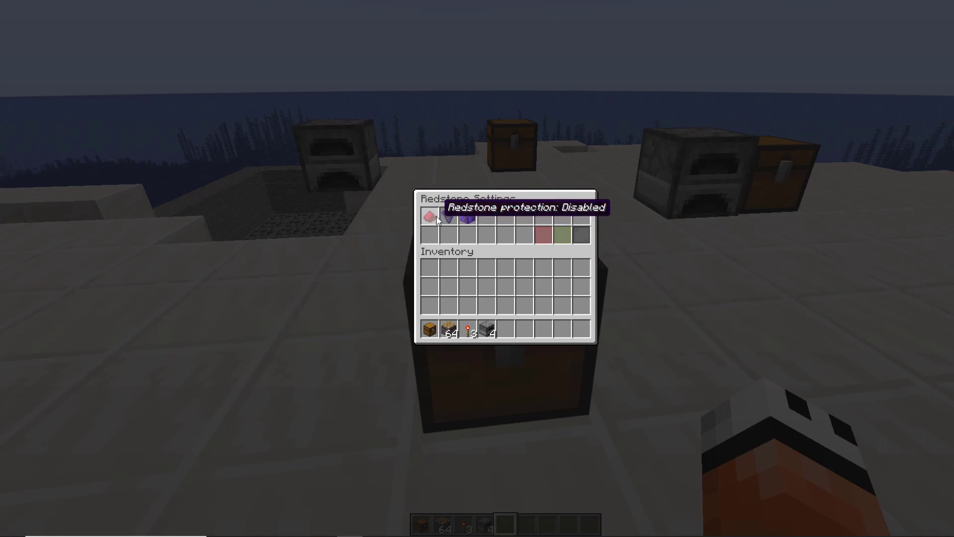
Step: Disable all redstone, hopper and piston protection for the chest and return to its Block Lock menu
{"action": "left_click", "coordinate": [472, 218]}
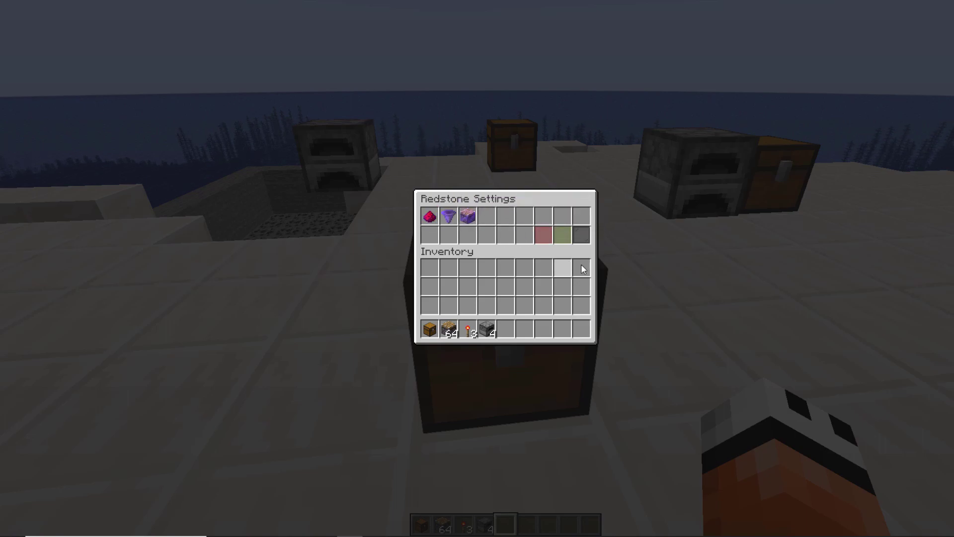
{"action": "left_click", "coordinate": [543, 236]}
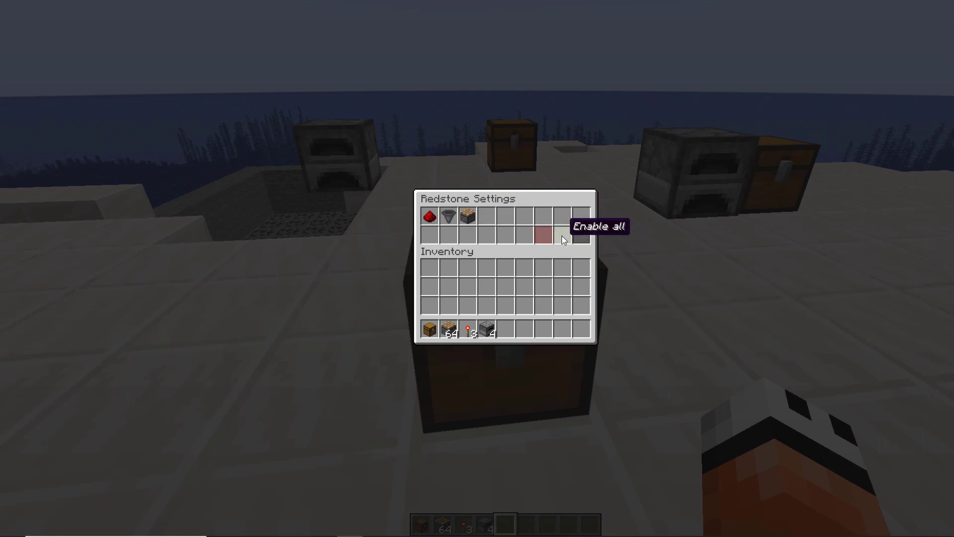
{"action": "left_click", "coordinate": [583, 237]}
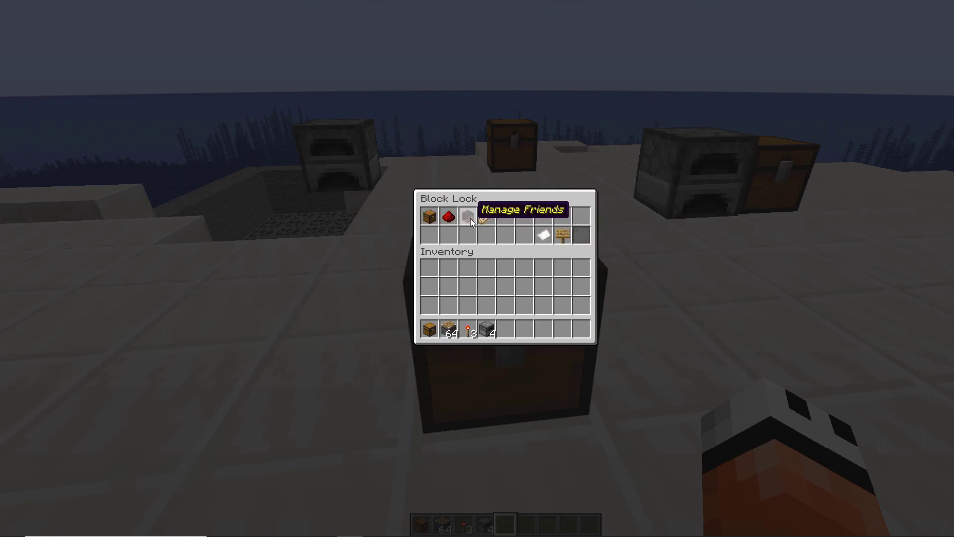
Step: Open the listed friend in the chest's Manage Friends screen, remove that friend, and return to the Block Lock menu
{"action": "left_click", "coordinate": [470, 218]}
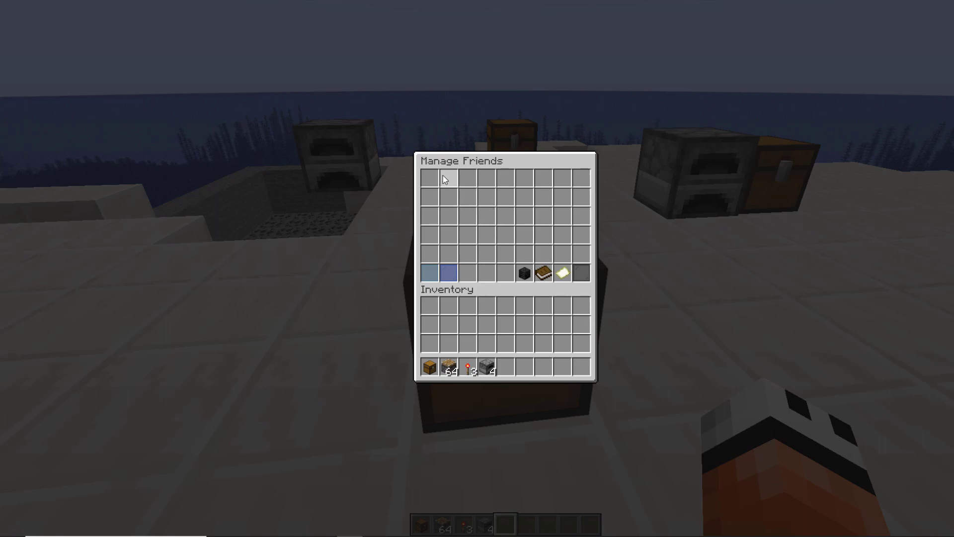
{"action": "left_click", "coordinate": [430, 177]}
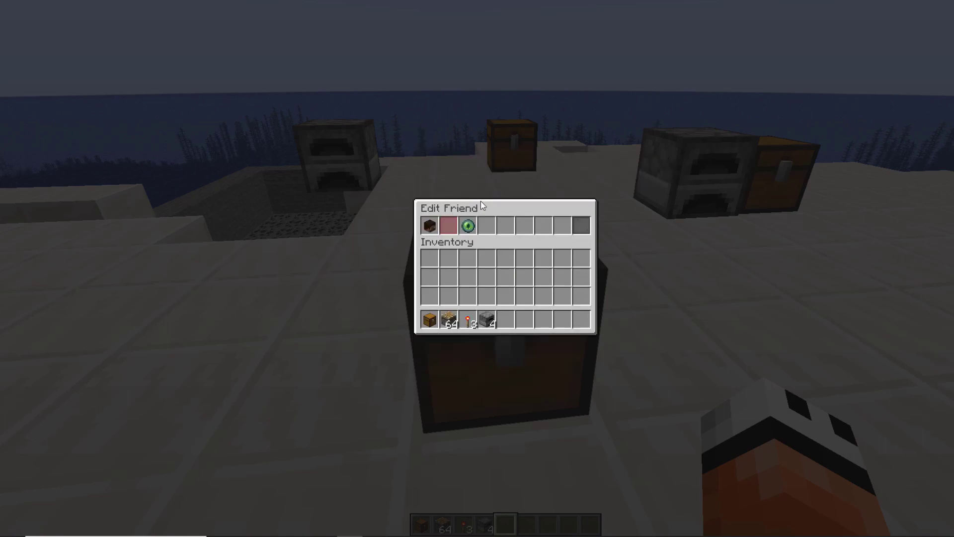
{"action": "left_click", "coordinate": [450, 220]}
{"action": "left_click", "coordinate": [579, 274]}
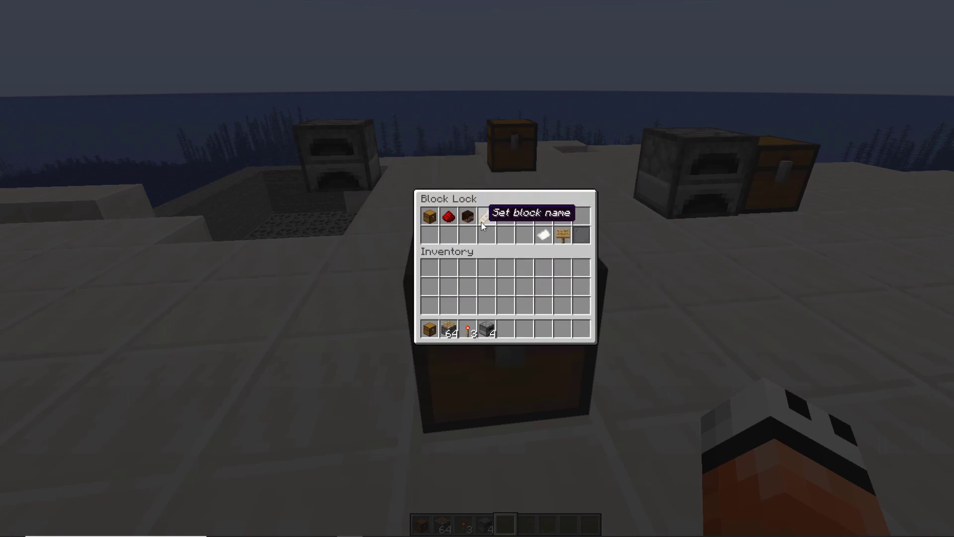
Step: Set the locked chest's block name to chest1 and leave the Block Lock menu
{"action": "left_click", "coordinate": [488, 218]}
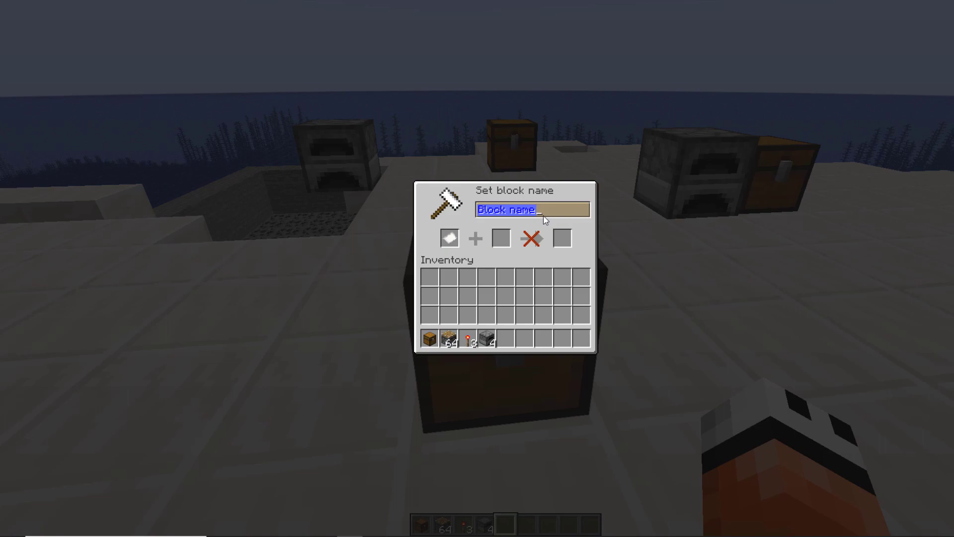
{"action": "type", "text": "chest1"}
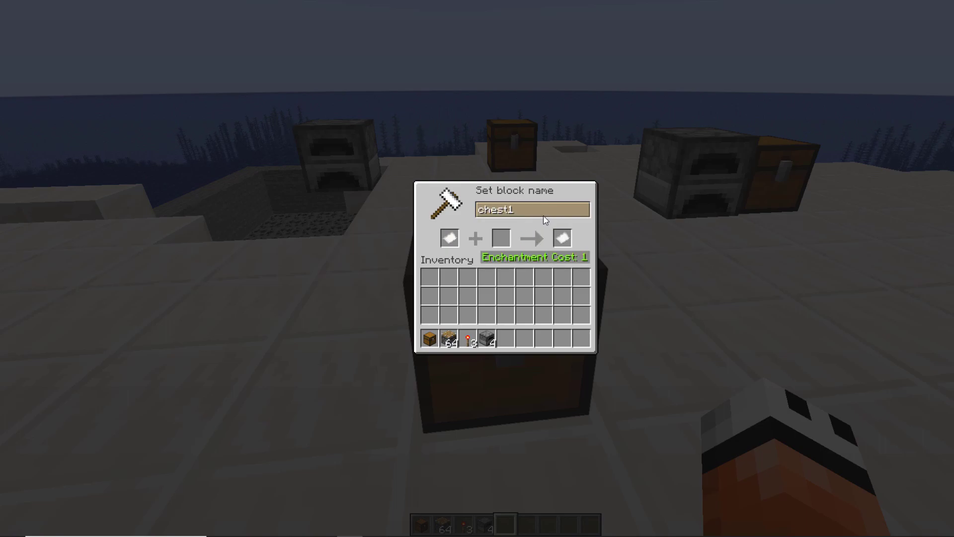
{"action": "left_click", "coordinate": [564, 242]}
{"action": "key", "text": "Escape"}
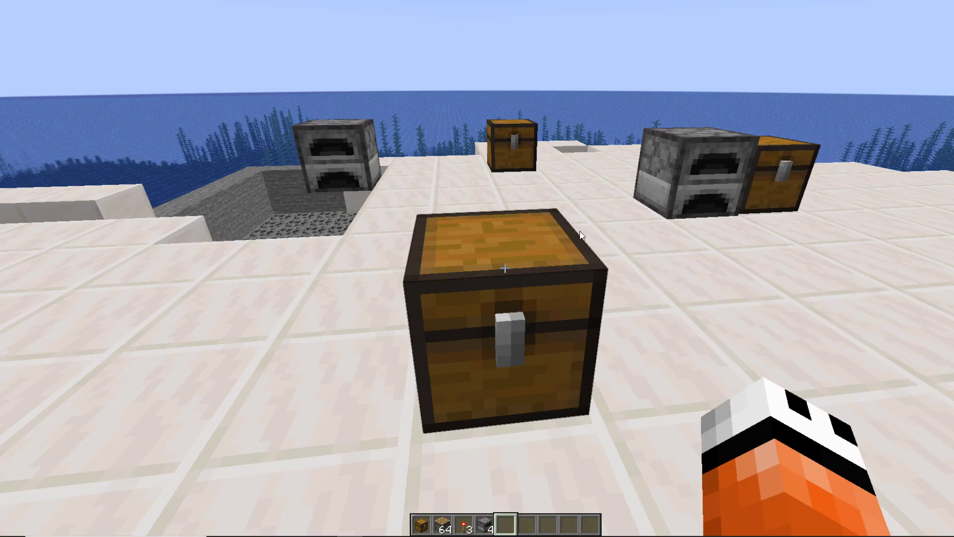
Step: Place a piston facing the locked chest and set a redstone torch next to the piston to power it
{"action": "key", "text": "4"}
{"action": "key", "text": "2"}
{"action": "key", "text": "3"}
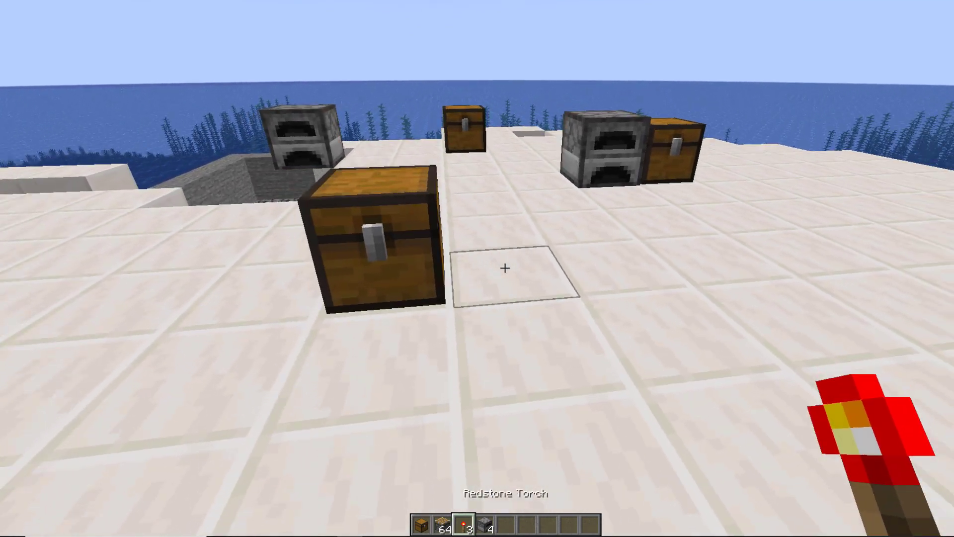
{"action": "key", "text": "2"}
{"action": "right_click", "coordinate": [504, 268]}
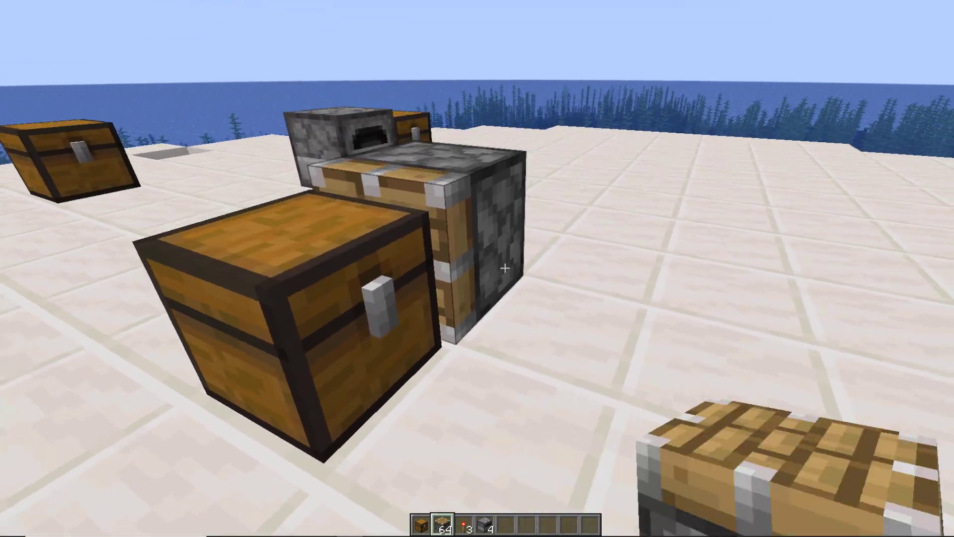
{"action": "key", "text": "3"}
{"action": "right_click", "coordinate": [504, 268]}
{"action": "key", "text": "2"}
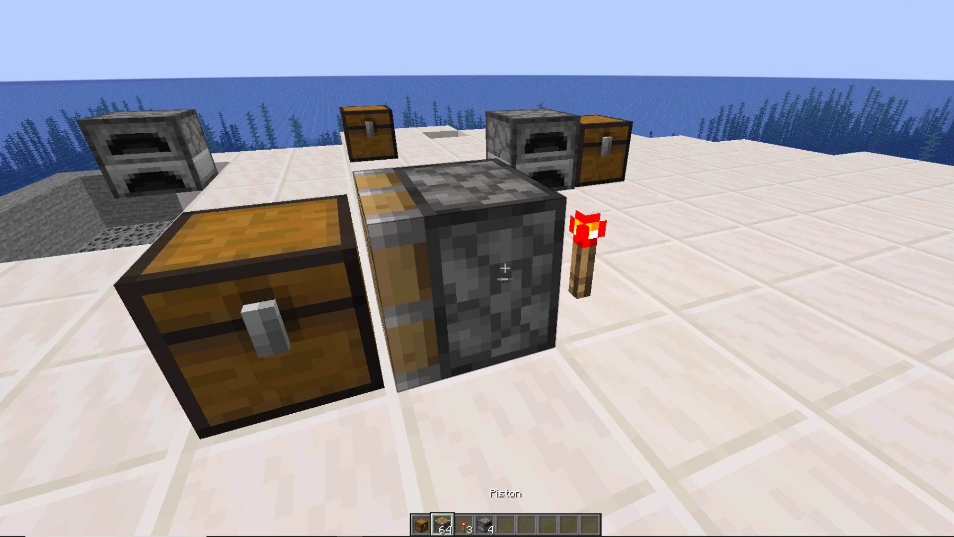
Step: Break the piston and the redstone torch beside the locked chest and switch to an empty hand
{"action": "left_click", "coordinate": [505, 268]}
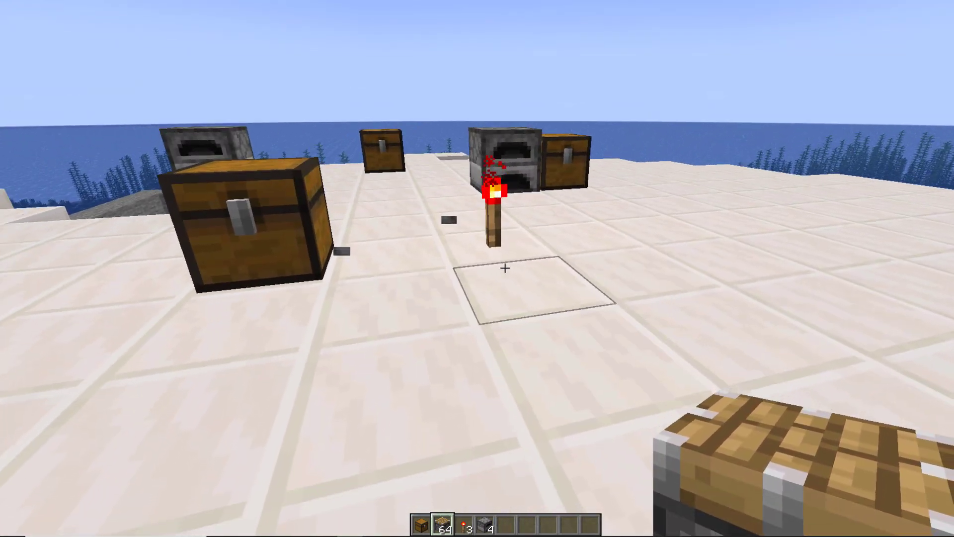
{"action": "right_click", "coordinate": [505, 267]}
{"action": "left_click", "coordinate": [505, 267]}
{"action": "left_click", "coordinate": [505, 267]}
{"action": "key", "text": "3"}
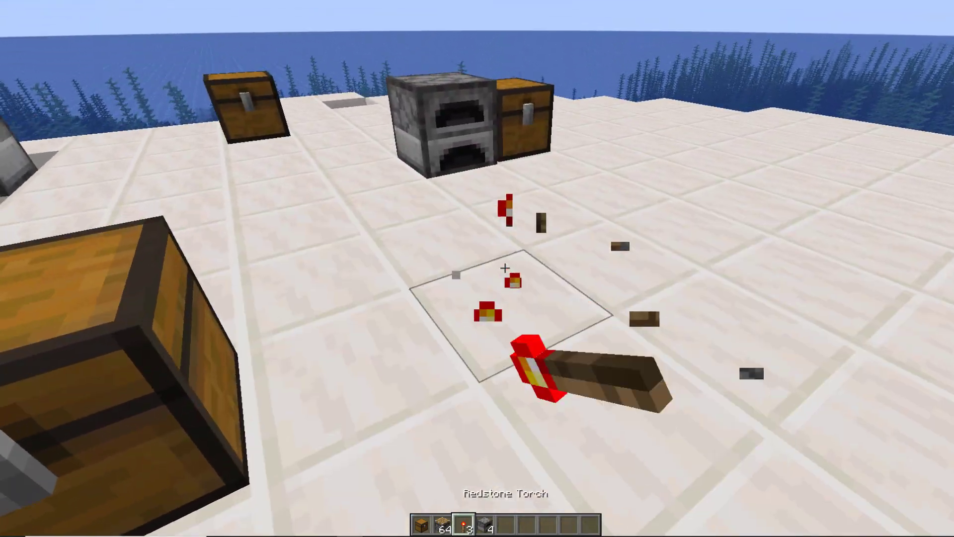
{"action": "key", "text": "2"}
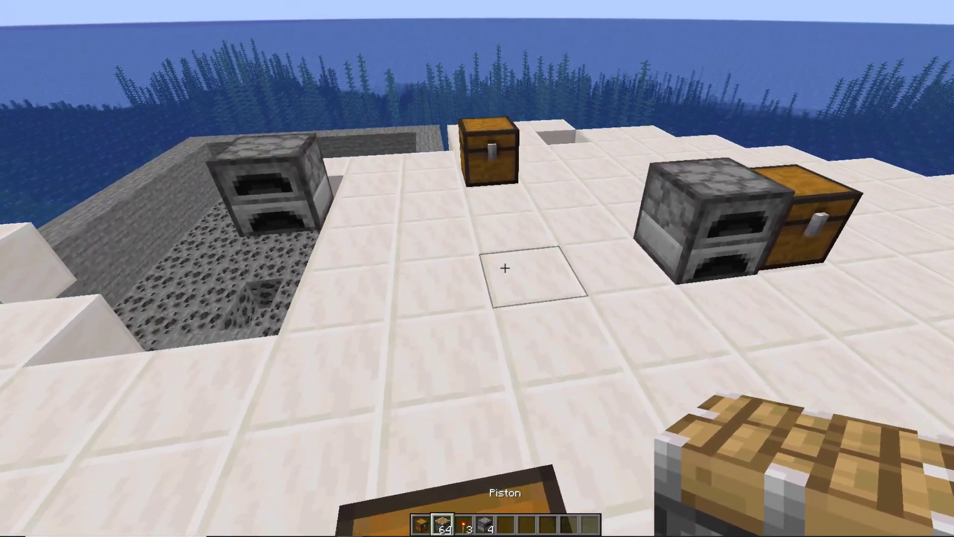
{"action": "key", "text": "3"}
{"action": "key", "text": "5"}
Step: Run /blockprot statistics, examine the names and locations in the list of your protected blocks, and close the statistics
{"action": "key", "text": "slash"}
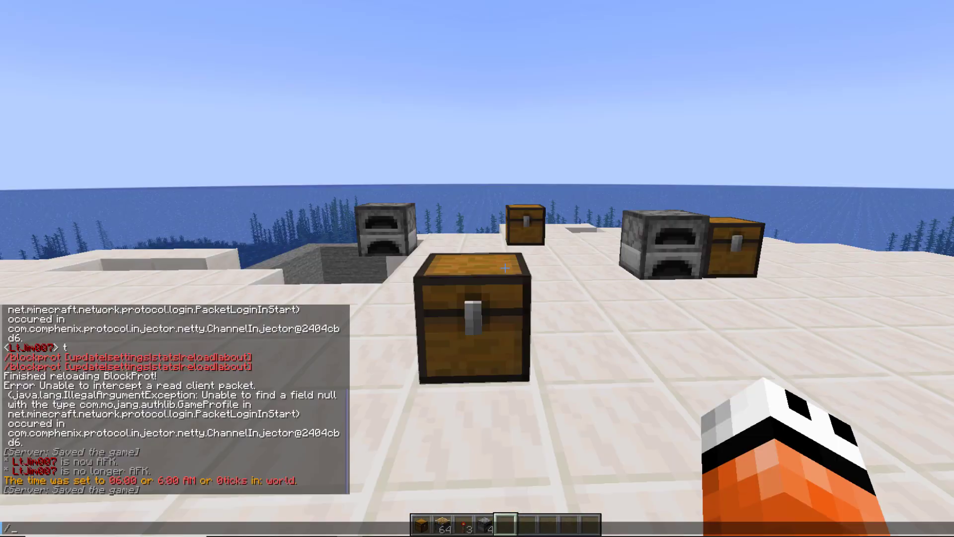
{"action": "type", "text": "block"}
{"action": "key", "text": "Tab"}
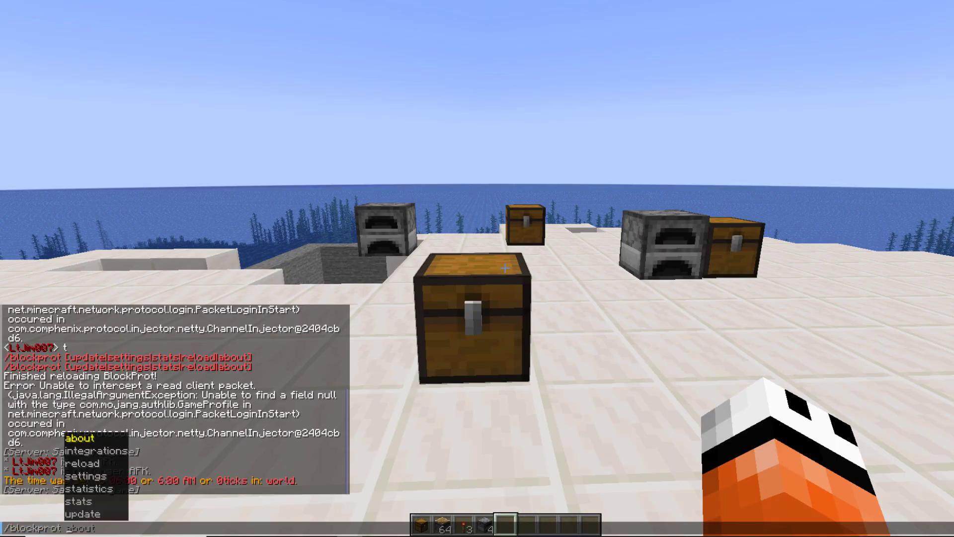
{"action": "key", "text": "Tab"}
{"action": "key", "text": "Tab"}
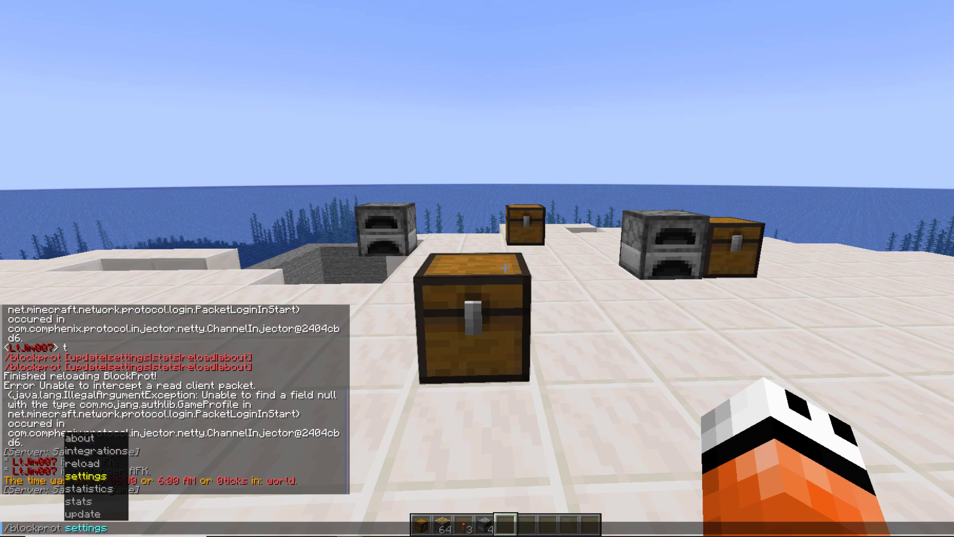
{"action": "key", "text": "Return"}
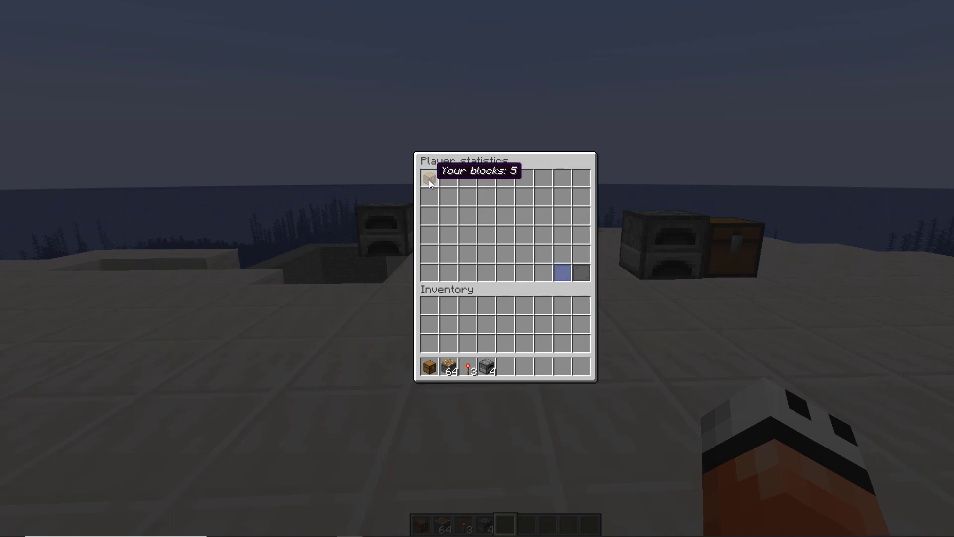
{"action": "left_click", "coordinate": [429, 180]}
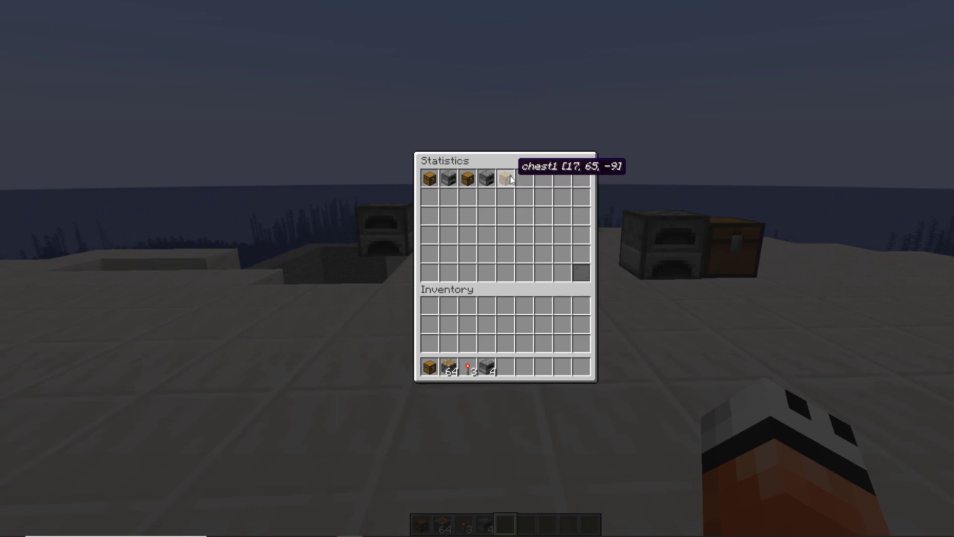
{"action": "left_click", "coordinate": [577, 267]}
{"action": "left_click", "coordinate": [577, 267]}
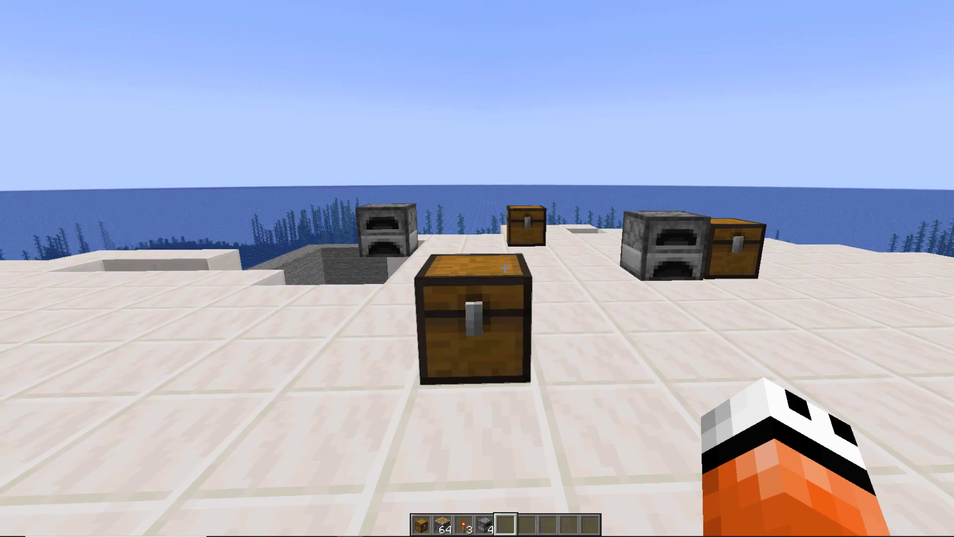
Step: Reload the plugin with the /blockprot reload command
{"action": "key", "text": "t"}
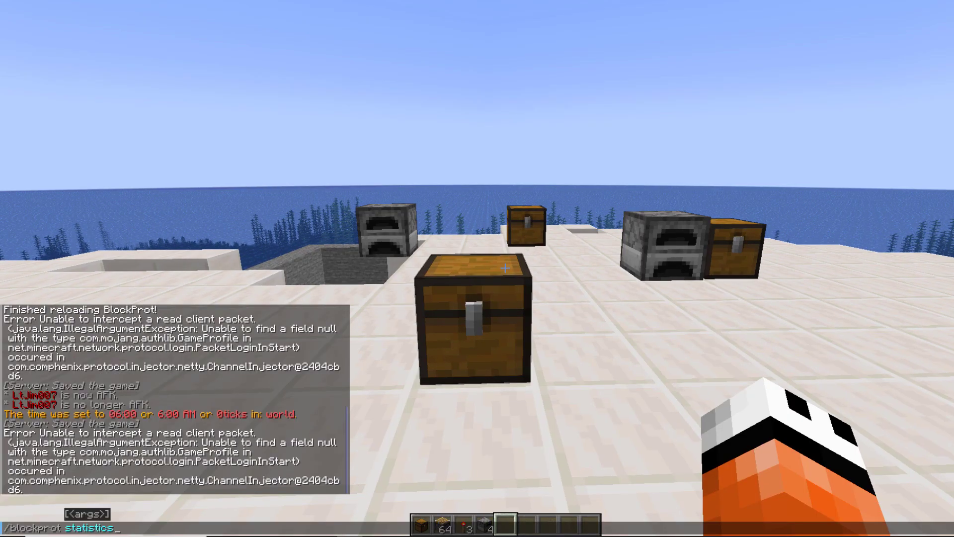
{"action": "key", "text": "BackSpace"}
{"action": "key", "text": "BackSpace"}
{"action": "key", "text": "BackSpace"}
{"action": "key", "text": "BackSpace"}
{"action": "key", "text": "BackSpace"}
{"action": "key", "text": "BackSpace"}
{"action": "key", "text": "BackSpace"}
{"action": "key", "text": "BackSpace"}
{"action": "key", "text": "BackSpace"}
{"action": "key", "text": "BackSpace"}
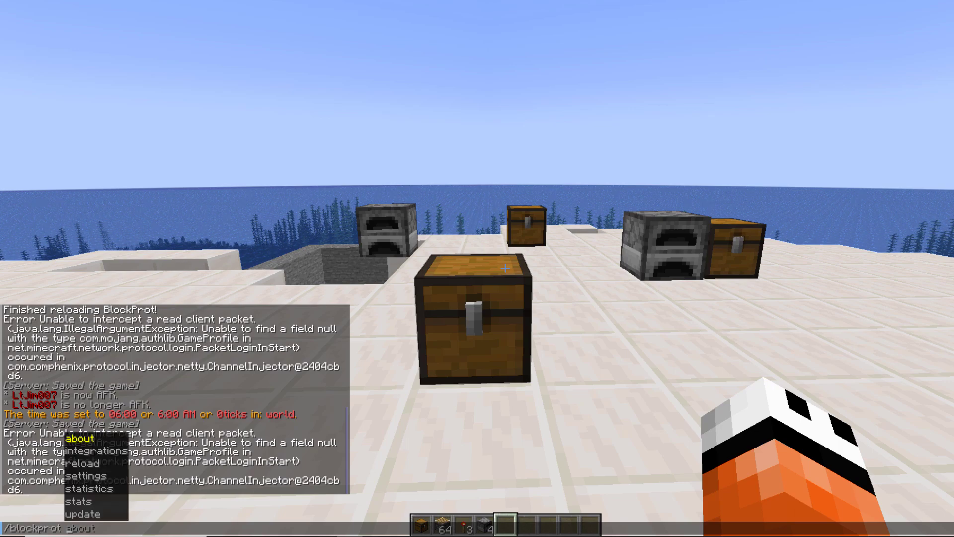
{"action": "key", "text": "Tab"}
{"action": "key", "text": "Tab"}
{"action": "key", "text": "Tab"}
{"action": "key", "text": "Return"}
{"action": "key", "text": "w"}
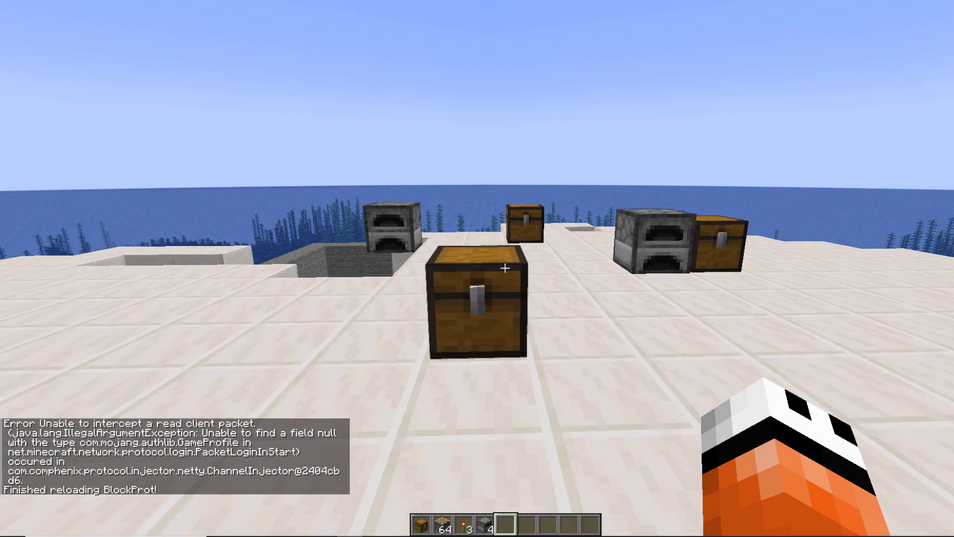
Step: Replace the recalled reload command in chat with /blockprot statistics and submit it
{"action": "key", "text": "t"}
{"action": "key", "text": "Up"}
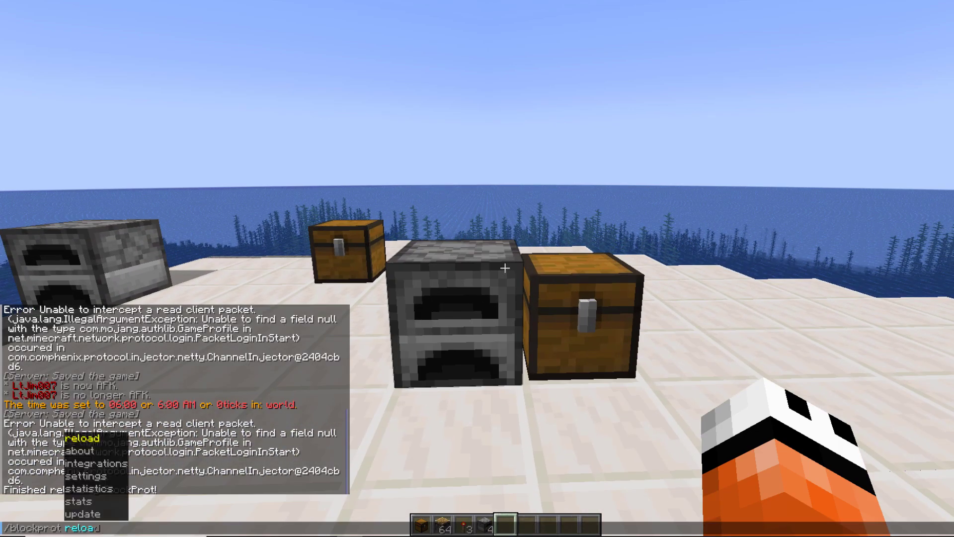
{"action": "key", "text": "BackSpace"}
{"action": "key", "text": "BackSpace"}
{"action": "key", "text": "BackSpace"}
{"action": "key", "text": "BackSpace"}
{"action": "key", "text": "BackSpace"}
{"action": "key", "text": "BackSpace"}
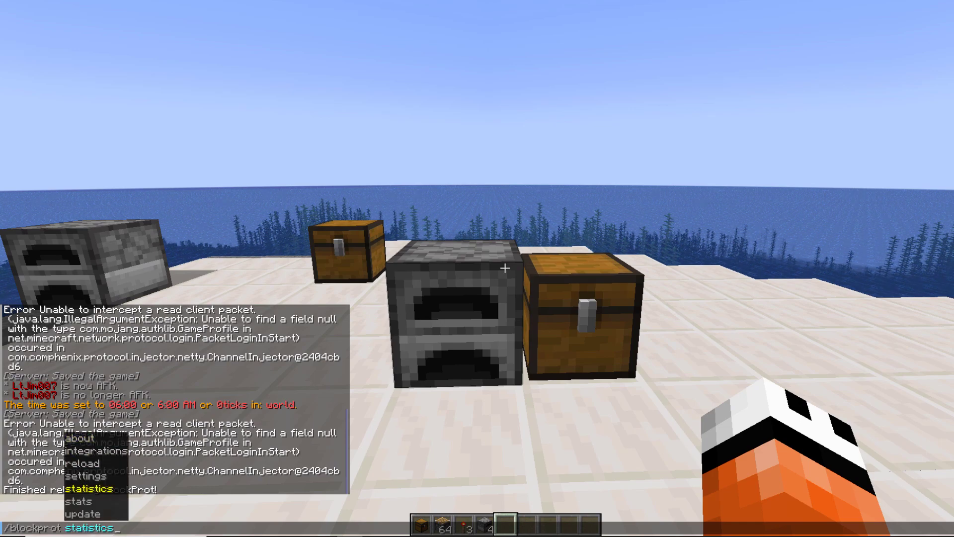
{"action": "key", "text": "Return"}
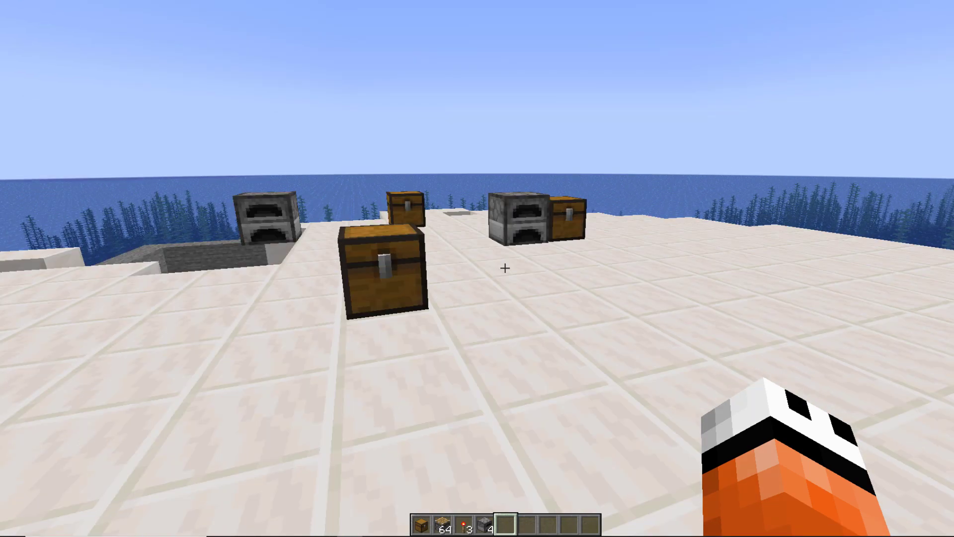
{"action": "key", "text": "w"}
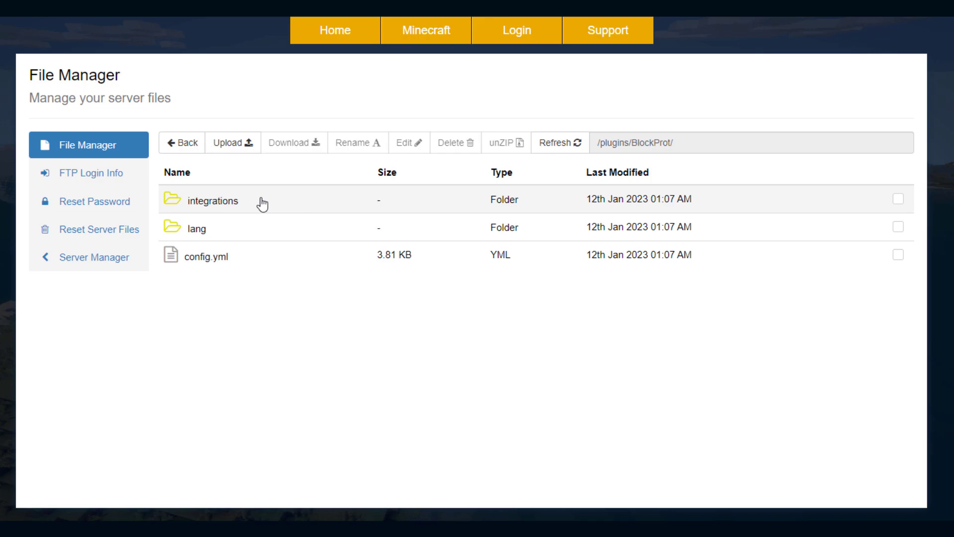
Step: In the server's web File Manager, open config.yml from /plugins/BlockProt/ and review its first settings
{"action": "left_click", "coordinate": [222, 259]}
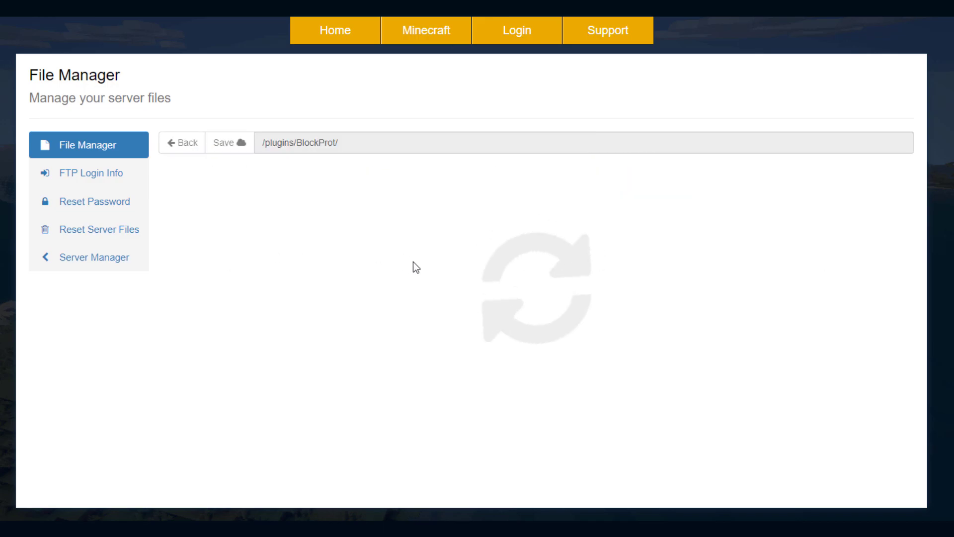
{"action": "left_click_drag", "start_coordinate": [339, 220], "coordinate": [260, 219]}
{"action": "left_click", "coordinate": [343, 282]}
{"action": "scroll", "coordinate": [342, 287], "scroll_direction": "down", "scroll_amount": 3}
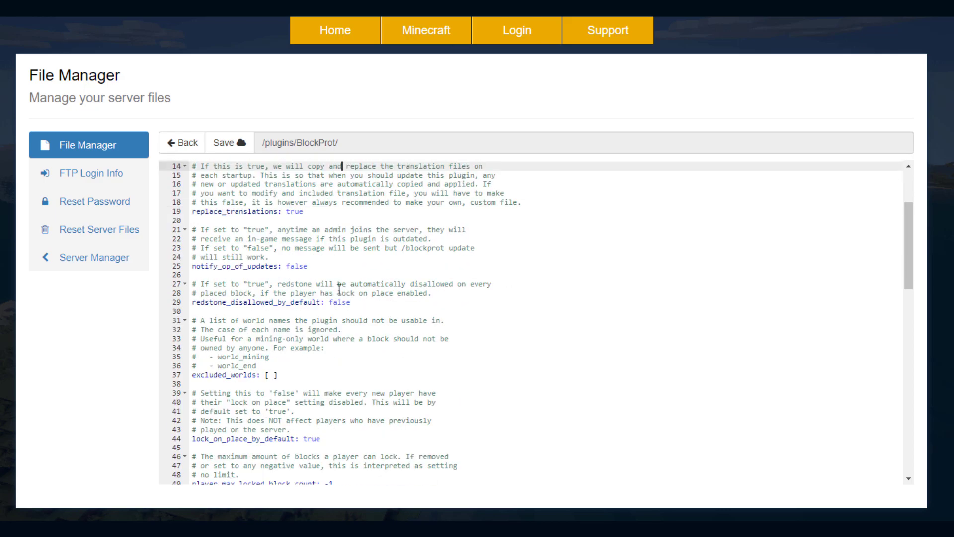
Step: Review the excluded_worlds example and the lock_on_place_by_default setting in config.yml
{"action": "left_click_drag", "start_coordinate": [285, 291], "coordinate": [188, 274]}
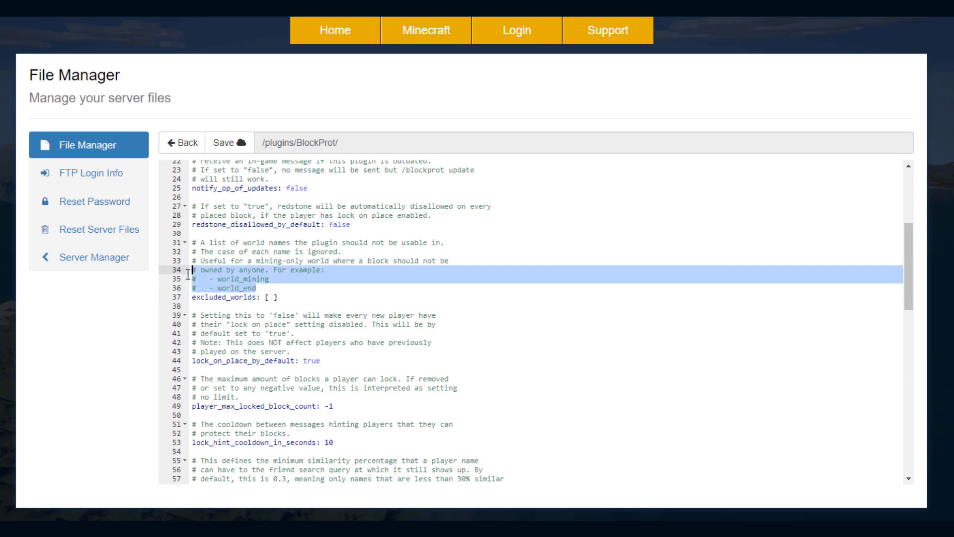
{"action": "left_click", "coordinate": [355, 272]}
{"action": "scroll", "coordinate": [294, 298], "scroll_direction": "down", "scroll_amount": 2}
{"action": "left_click_drag", "start_coordinate": [343, 282], "coordinate": [205, 283]}
{"action": "scroll", "coordinate": [259, 288], "scroll_direction": "down", "scroll_amount": 1}
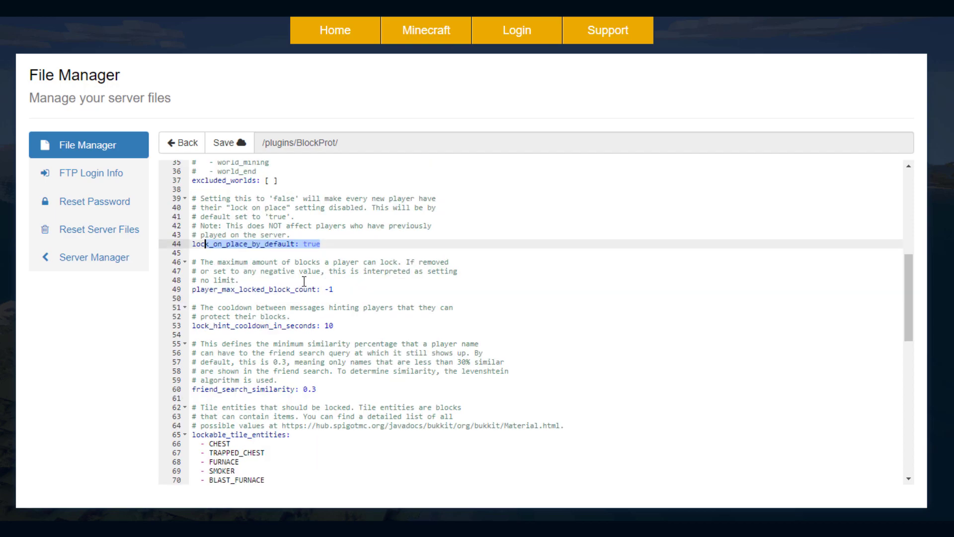
Step: Examine the player_max_locked_block_count and lock_hint_cooldown_in_seconds settings in config.yml
{"action": "left_click", "coordinate": [332, 289]}
{"action": "scroll", "coordinate": [333, 289], "scroll_direction": "down", "scroll_amount": 1}
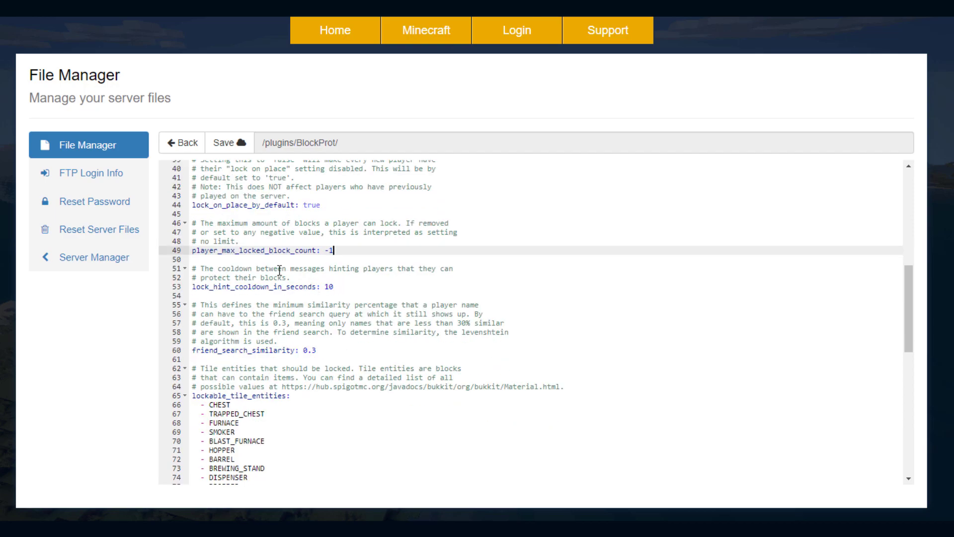
{"action": "left_click_drag", "start_coordinate": [332, 251], "coordinate": [236, 249]}
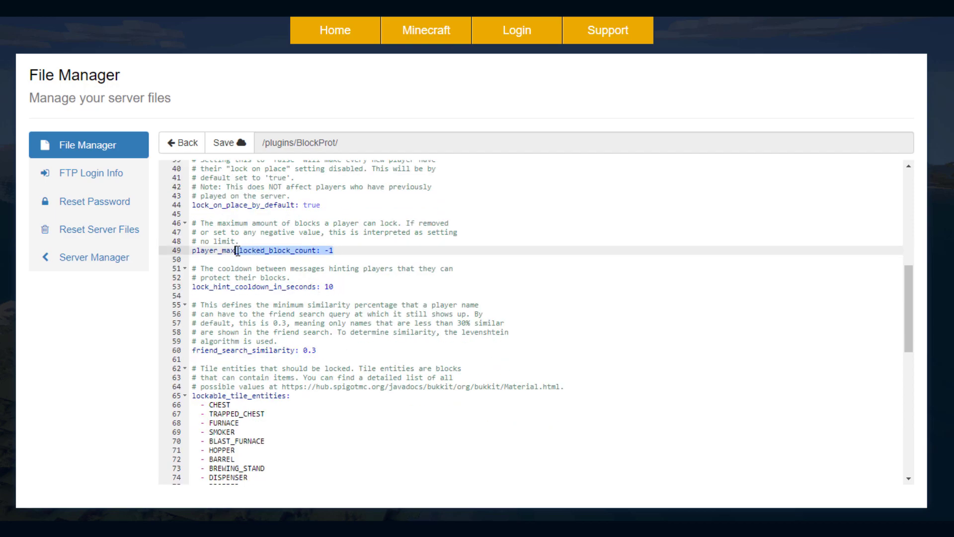
{"action": "left_click", "coordinate": [311, 269]}
{"action": "scroll", "coordinate": [311, 271], "scroll_direction": "down", "scroll_amount": 1}
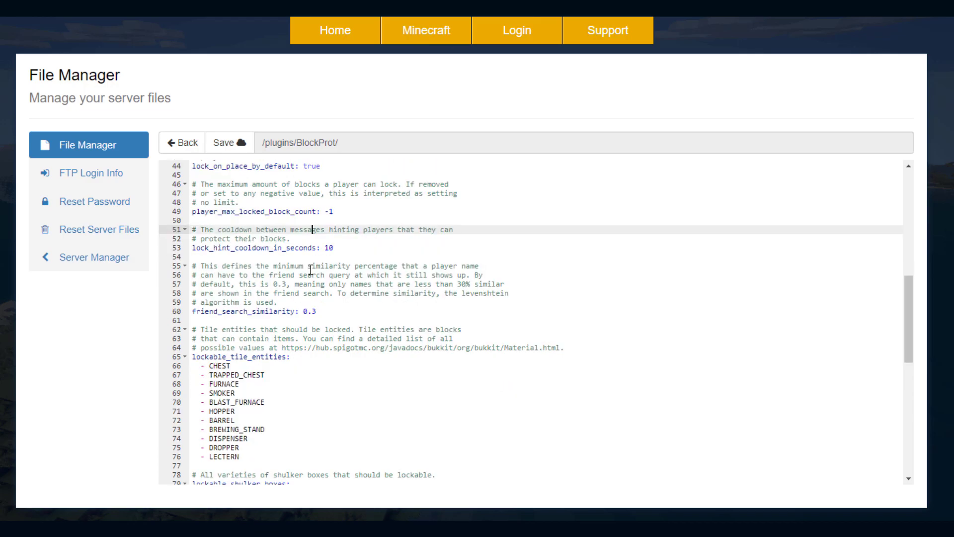
Step: Review the friend_search_similarity setting and the lockable_tile_entities list in config.yml
{"action": "scroll", "coordinate": [301, 266], "scroll_direction": "down", "scroll_amount": 1}
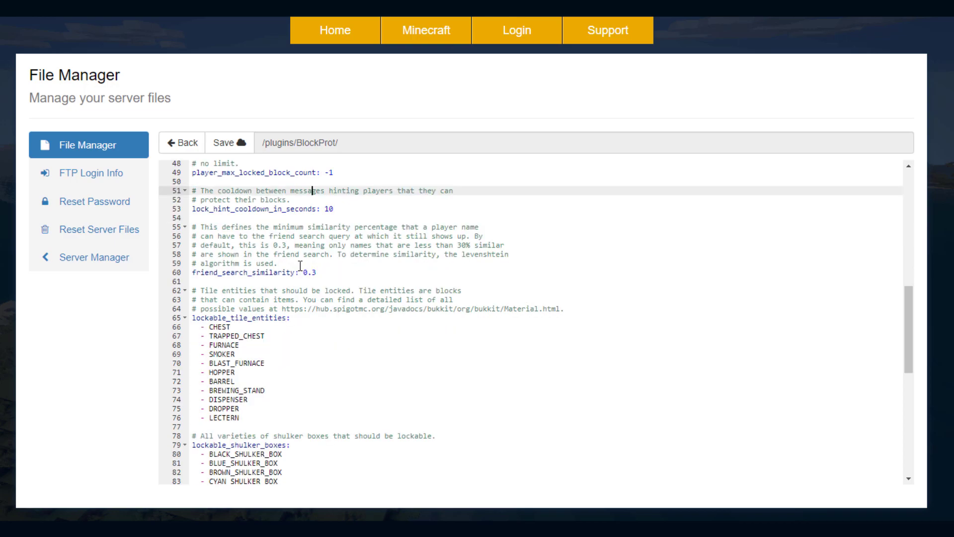
{"action": "left_click_drag", "start_coordinate": [332, 275], "coordinate": [287, 275]}
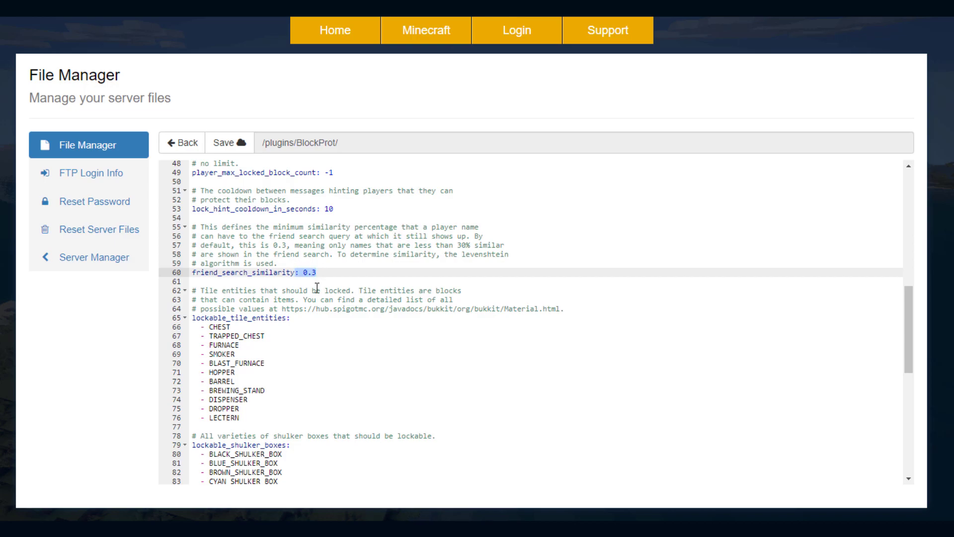
{"action": "scroll", "coordinate": [294, 298], "scroll_direction": "down", "scroll_amount": 1}
{"action": "left_click", "coordinate": [271, 315]}
{"action": "scroll", "coordinate": [269, 314], "scroll_direction": "down", "scroll_amount": 1}
{"action": "left_click_drag", "start_coordinate": [241, 331], "coordinate": [197, 249]}
{"action": "left_click", "coordinate": [318, 304]}
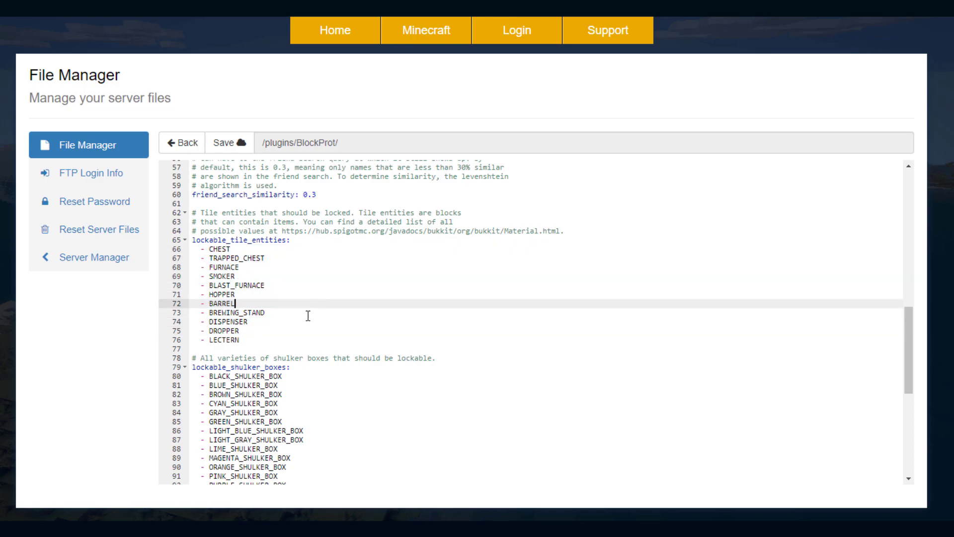
Step: Review the lockable_shulker_boxes, lockable_blocks and lockable_doors lists through the end of config.yml, then return to the beginning
{"action": "scroll", "coordinate": [244, 296], "scroll_direction": "down", "scroll_amount": 3}
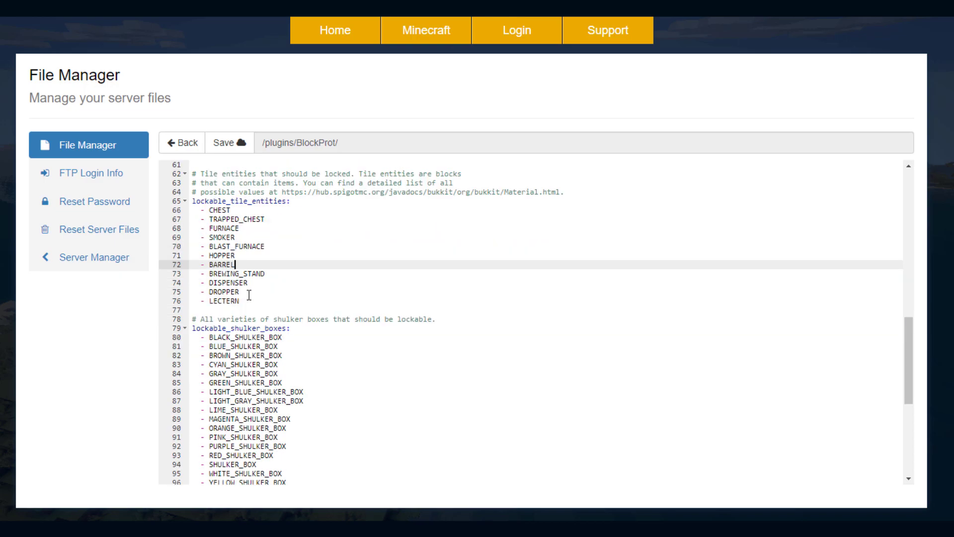
{"action": "scroll", "coordinate": [319, 308], "scroll_direction": "down", "scroll_amount": 2}
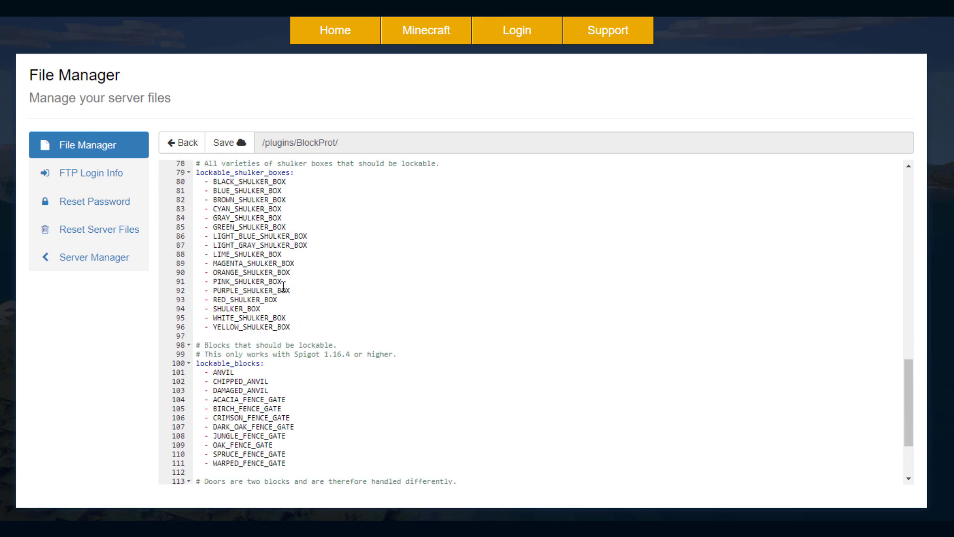
{"action": "scroll", "coordinate": [282, 307], "scroll_direction": "down", "scroll_amount": 2}
{"action": "scroll", "coordinate": [281, 306], "scroll_direction": "down", "scroll_amount": 2}
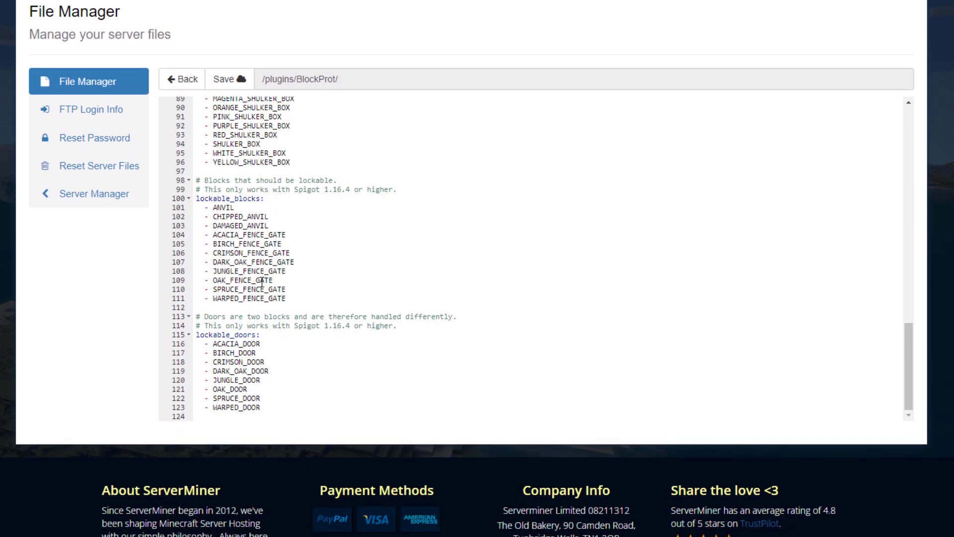
{"action": "left_click_drag", "start_coordinate": [304, 296], "coordinate": [230, 224]}
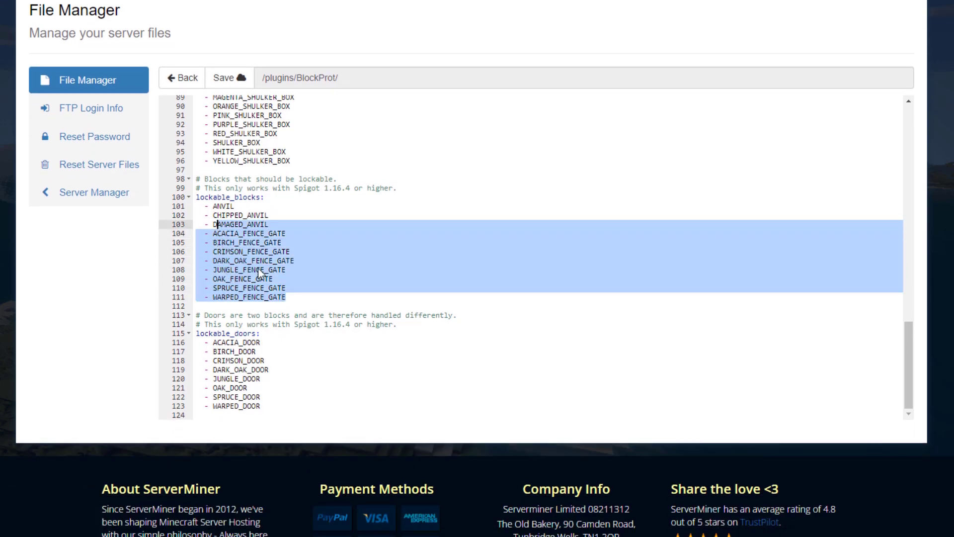
{"action": "left_click", "coordinate": [257, 269]}
{"action": "scroll", "coordinate": [276, 284], "scroll_direction": "down", "scroll_amount": 1}
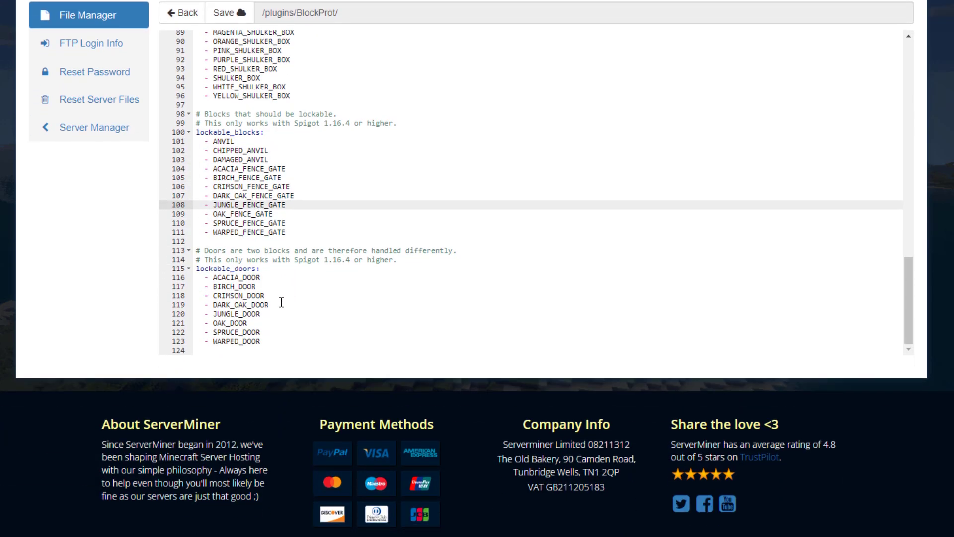
{"action": "scroll", "coordinate": [298, 298], "scroll_direction": "up", "scroll_amount": 15}
{"action": "scroll", "coordinate": [310, 291], "scroll_direction": "up", "scroll_amount": 6}
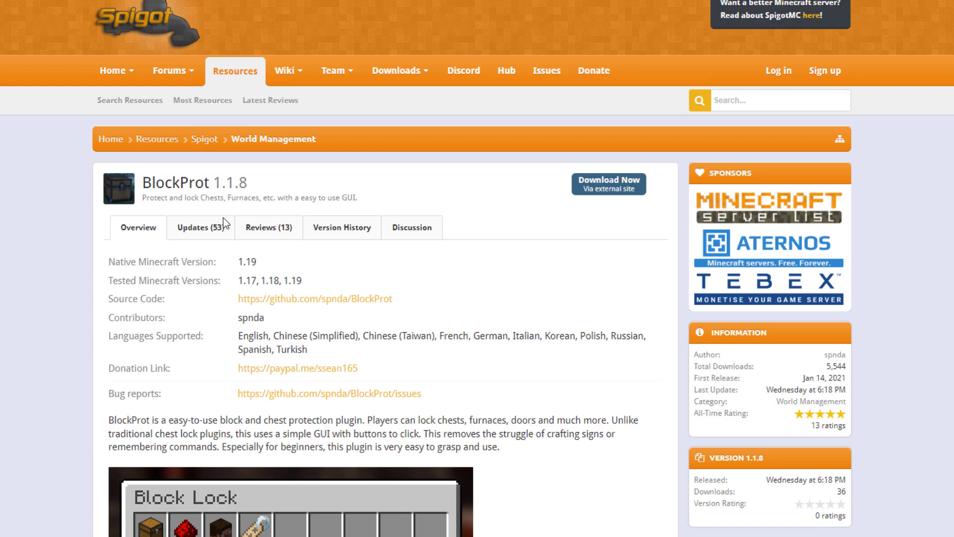
Step: On BlockProt's SpigotMC resource page, review the Features list and the permission nodes in the Permissions section
{"action": "scroll", "coordinate": [254, 265], "scroll_direction": "down", "scroll_amount": 12}
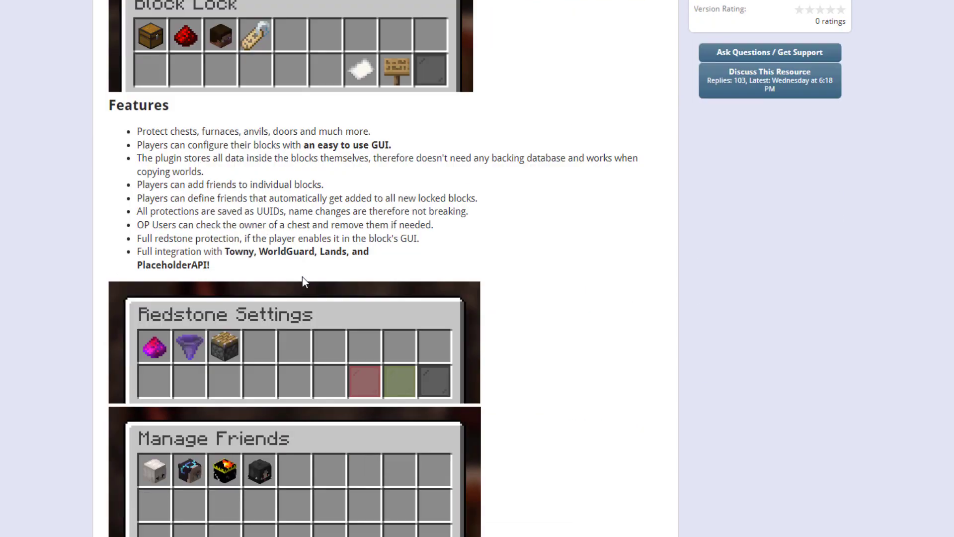
{"action": "scroll", "coordinate": [242, 222], "scroll_direction": "down", "scroll_amount": 2}
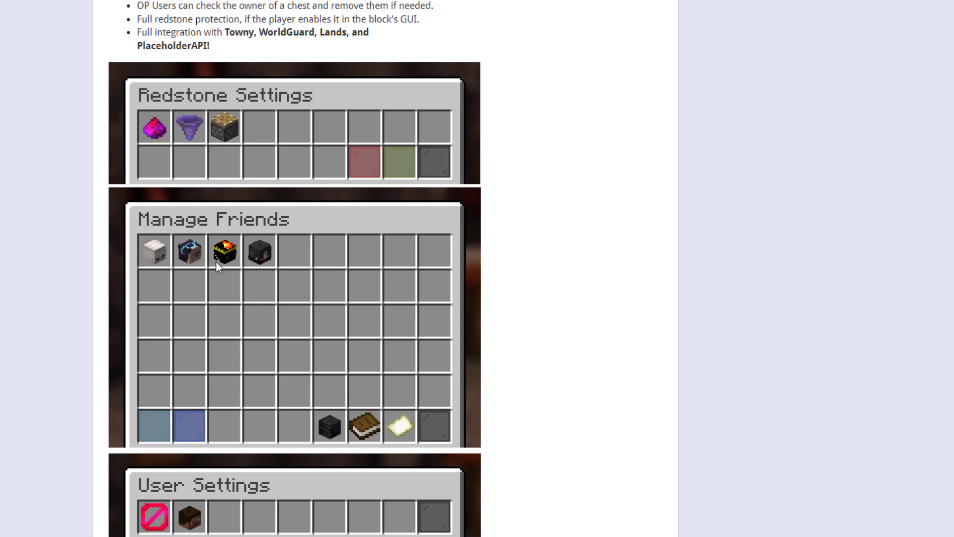
{"action": "scroll", "coordinate": [225, 261], "scroll_direction": "down", "scroll_amount": 12}
{"action": "scroll", "coordinate": [435, 258], "scroll_direction": "up", "scroll_amount": 4}
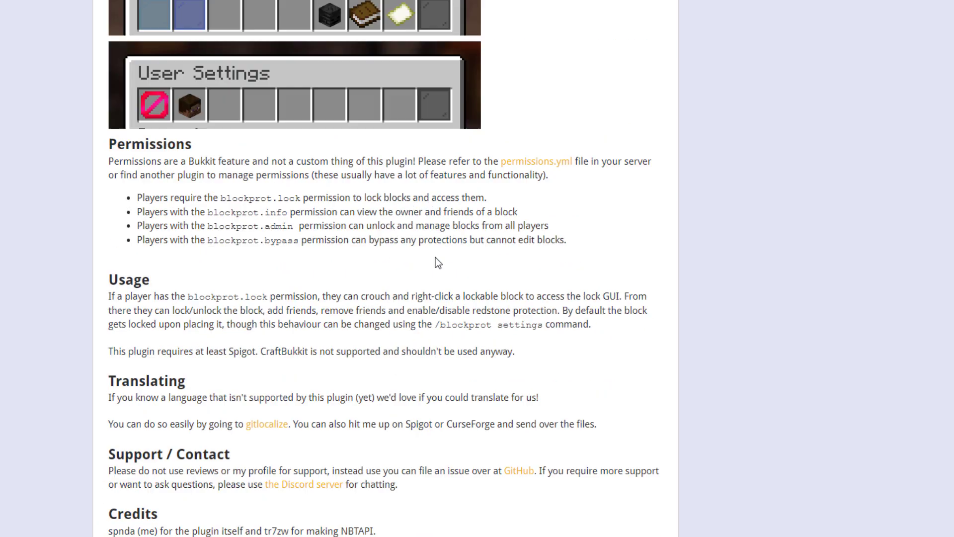
{"action": "scroll", "coordinate": [435, 258], "scroll_direction": "up", "scroll_amount": 2}
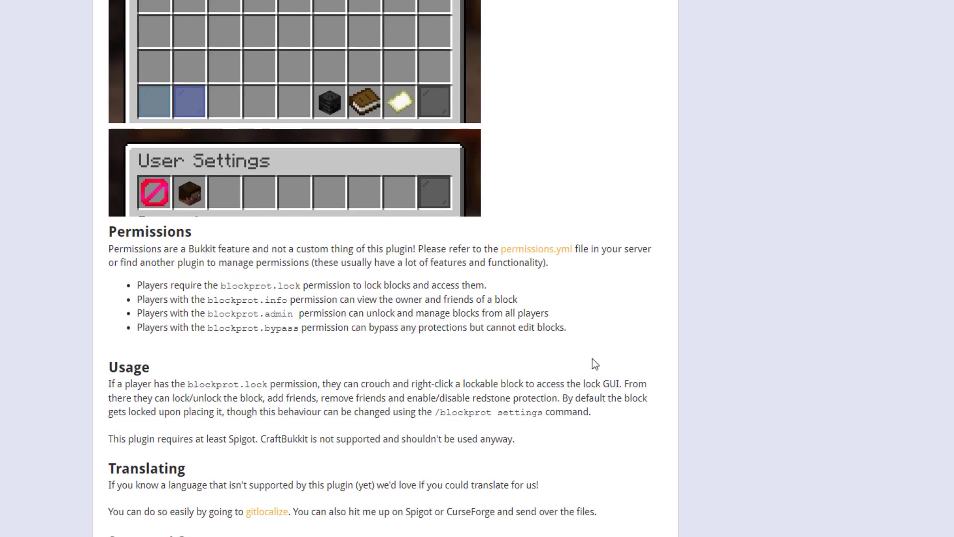
{"action": "left_click_drag", "start_coordinate": [410, 285], "coordinate": [232, 285]}
{"action": "left_click", "coordinate": [337, 317]}
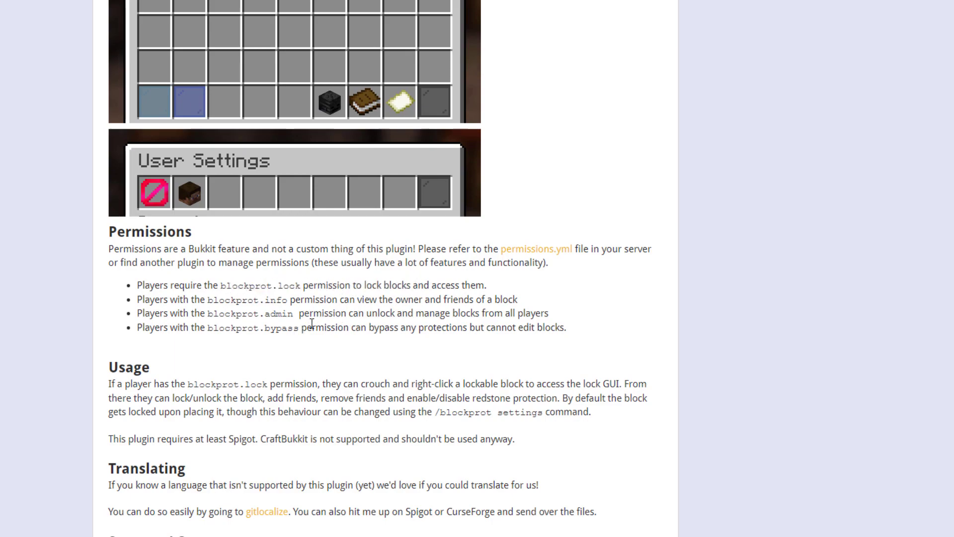